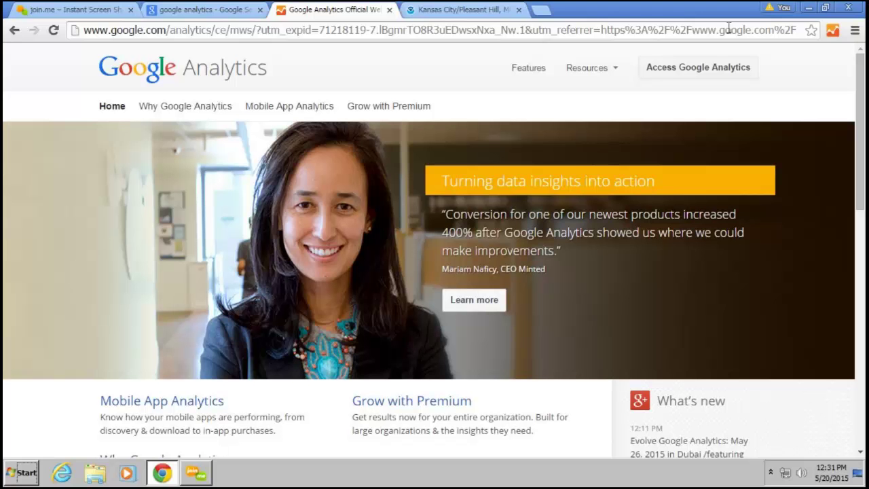
Browse the Google Analytics site's Resources list, checking the search results tab before reopening it
left_click(586, 67)
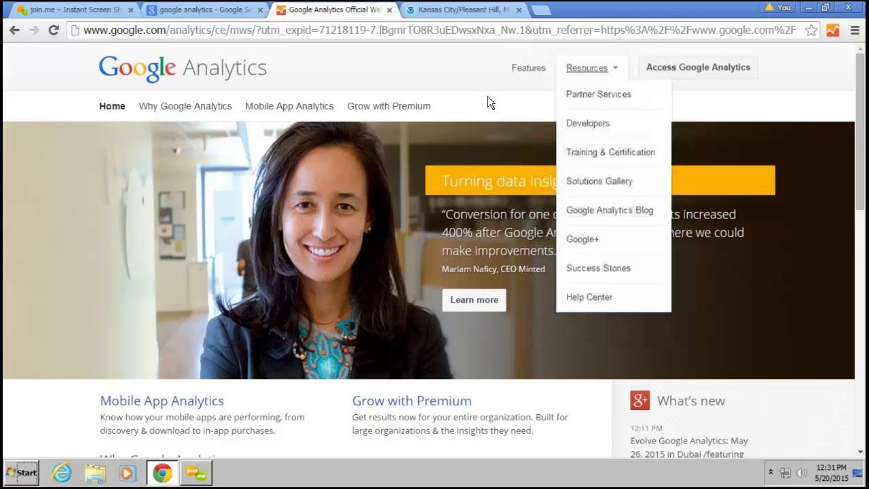
left_click(487, 95)
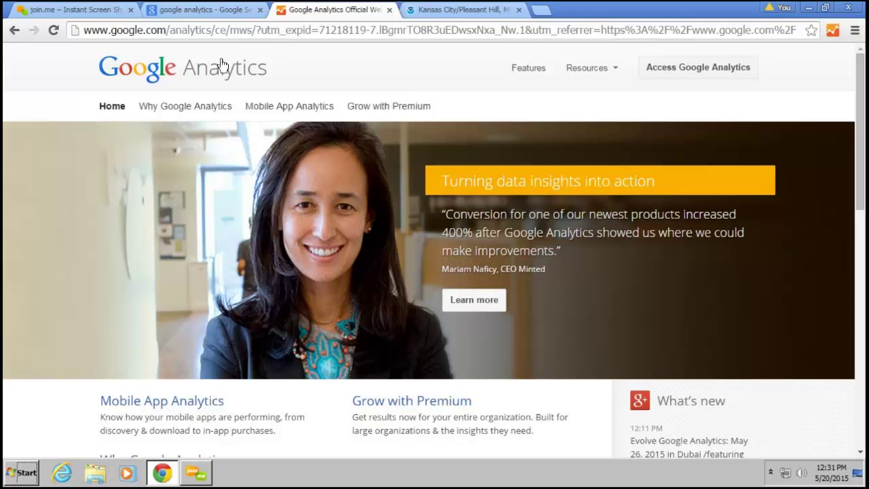
left_click(204, 11)
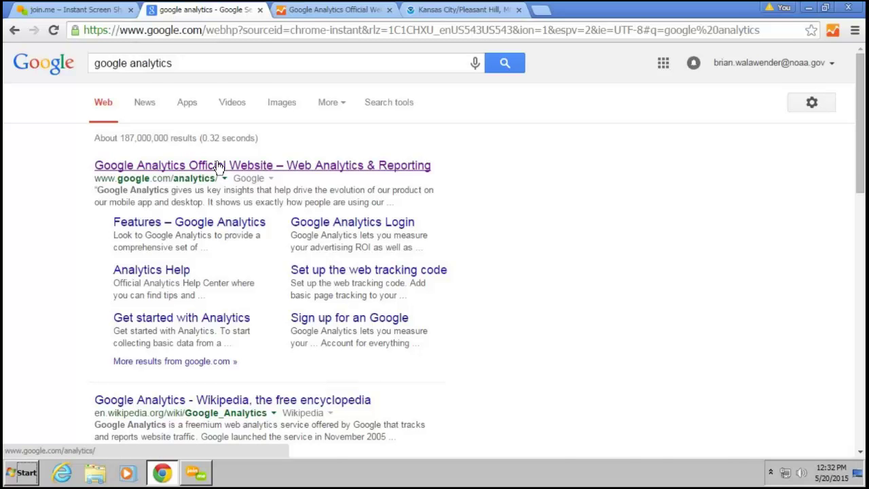
left_click(302, 10)
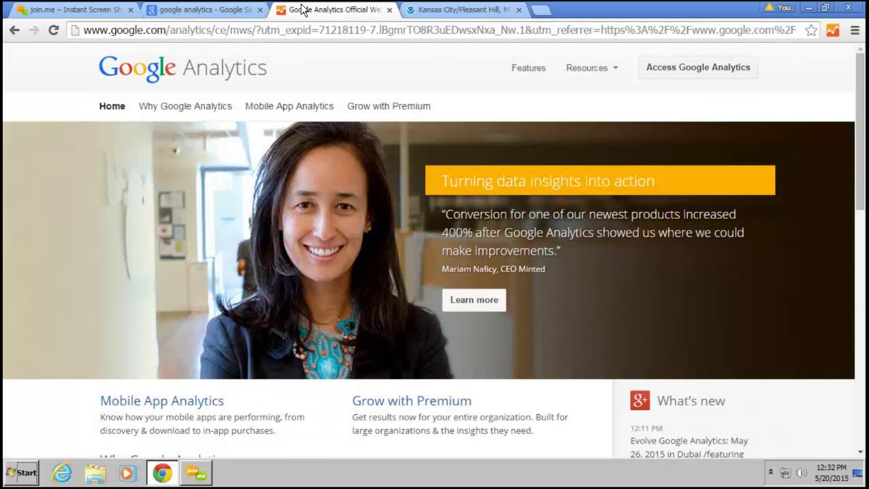
left_click(624, 65)
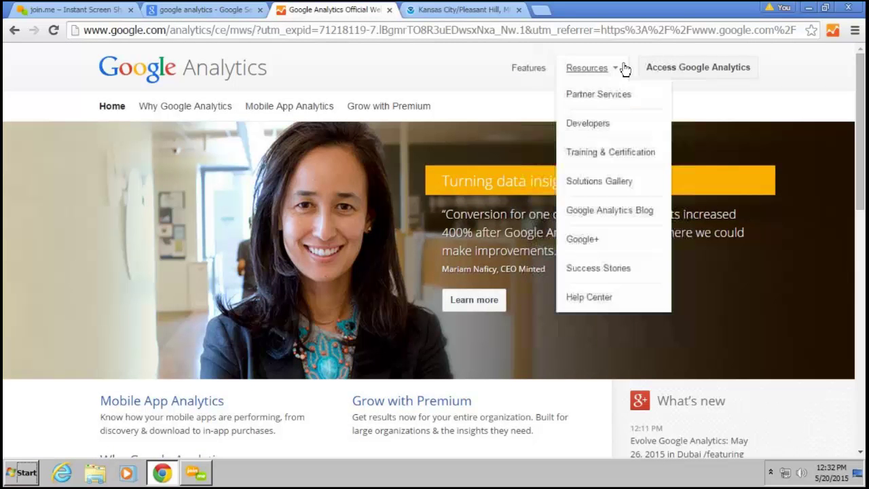
Enter the Analytics account and open All Web Site Data for NWS Central Region Web Hits
left_click(662, 70)
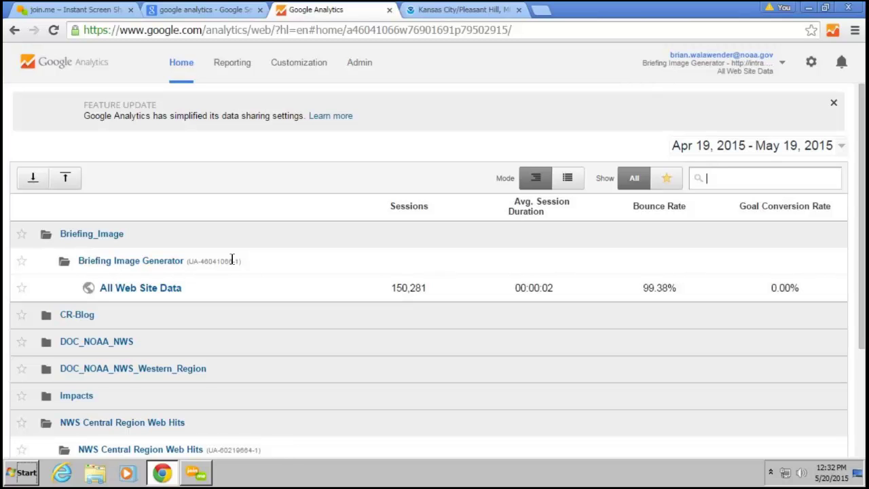
scroll(224, 272, "down", 1)
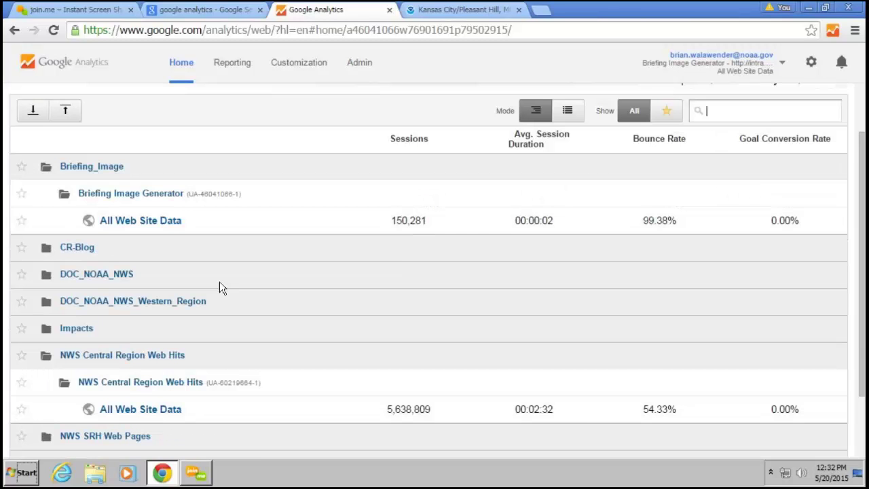
scroll(219, 281, "down", 1)
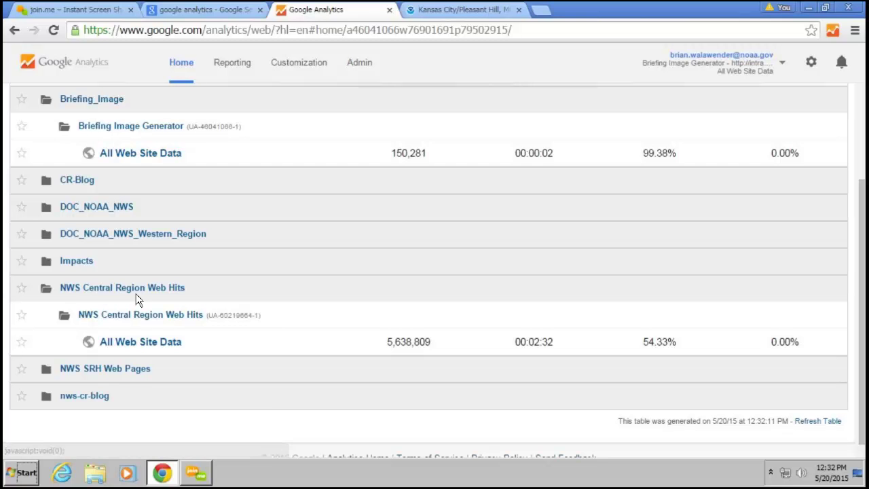
left_click(137, 342)
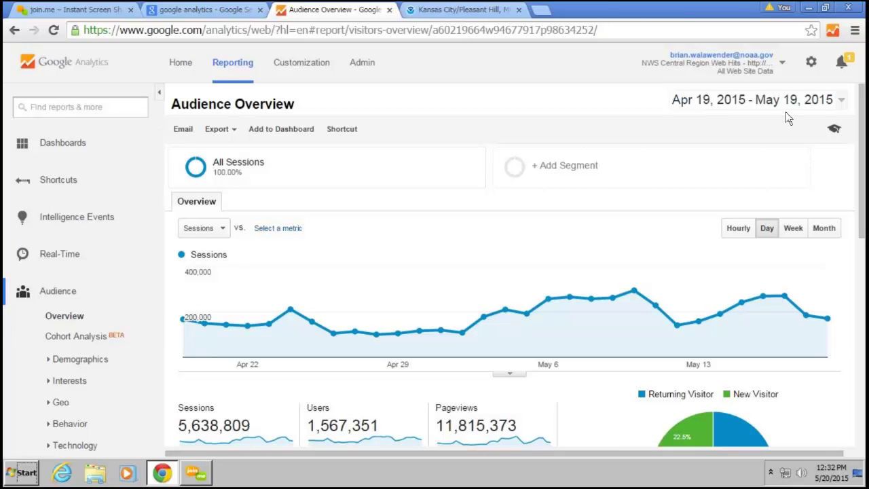
Inspect the sessions chart, returning-visitor pie and Language table, where en-us accounts for 98.91% of sessions
mouse_move(456, 309)
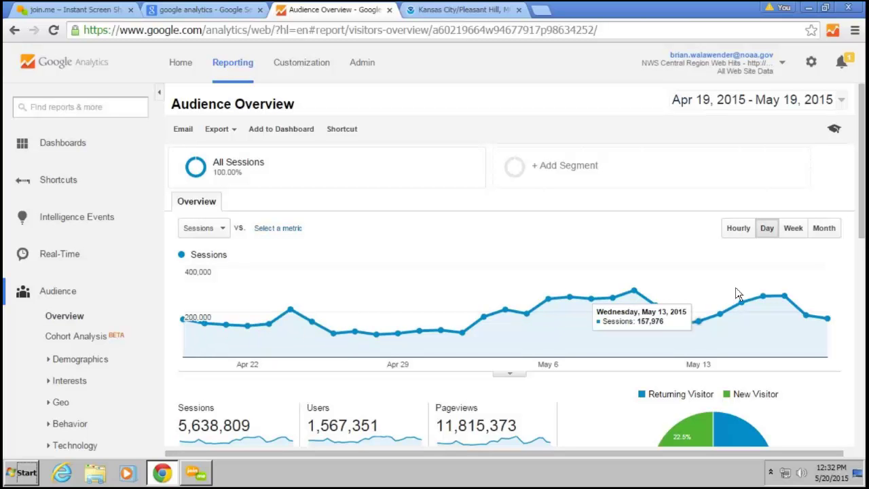
scroll(428, 340, "down", 3)
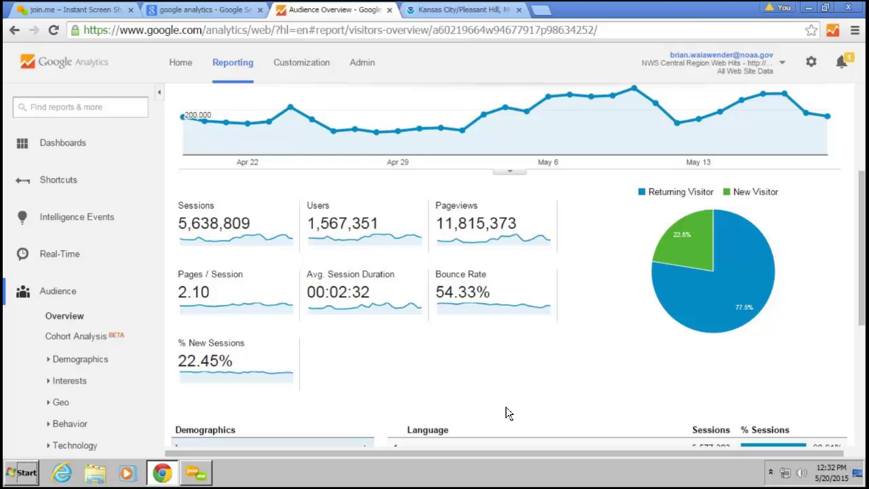
mouse_move(684, 265)
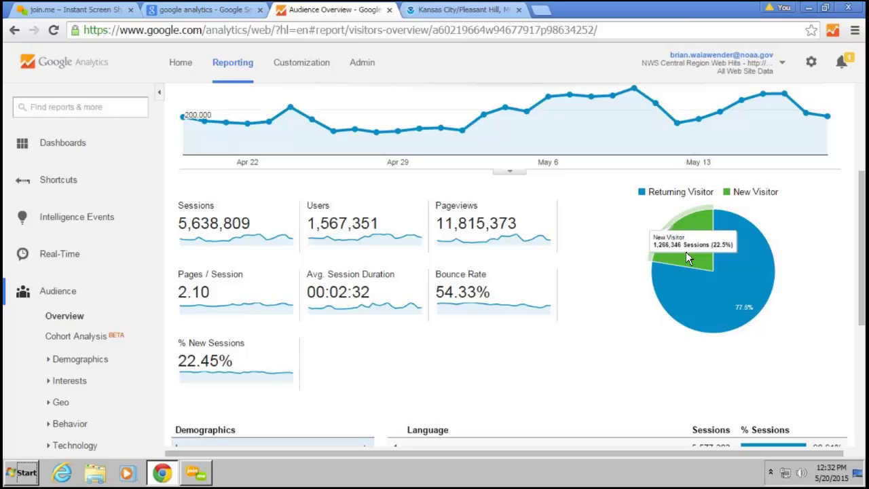
scroll(535, 340, "down", 3)
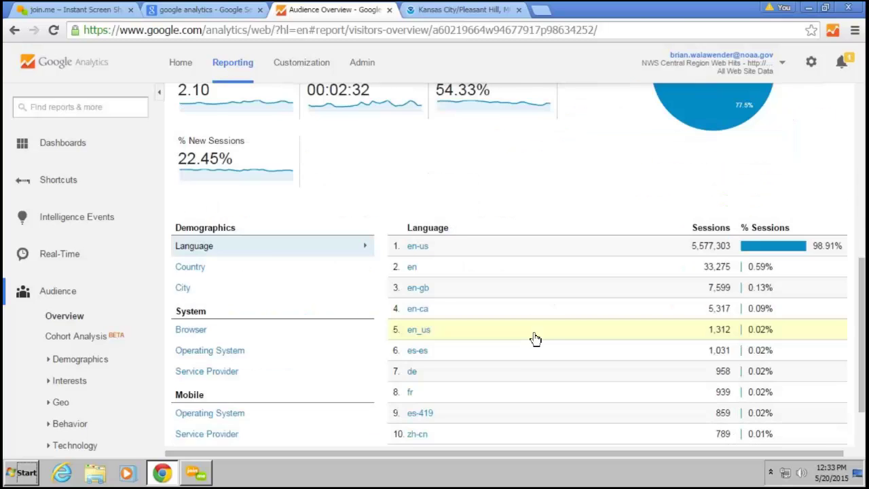
scroll(535, 339, "down", 2)
scroll(521, 348, "up", 4)
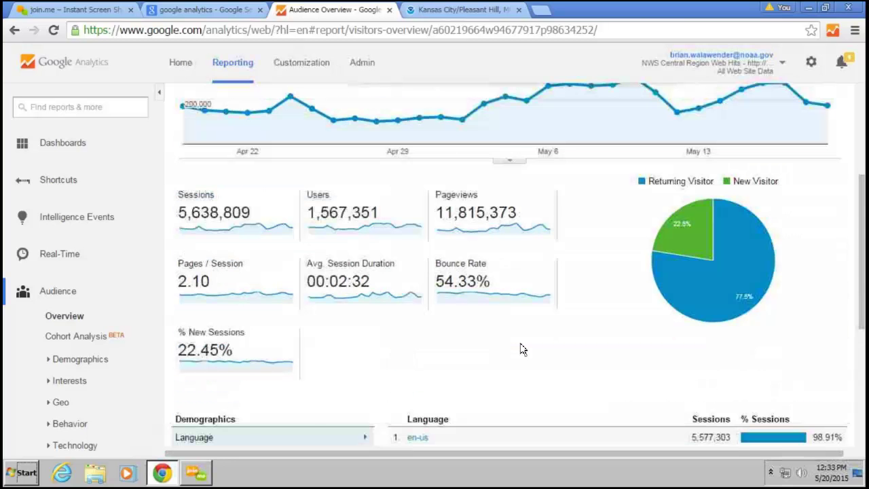
scroll(521, 348, "up", 2)
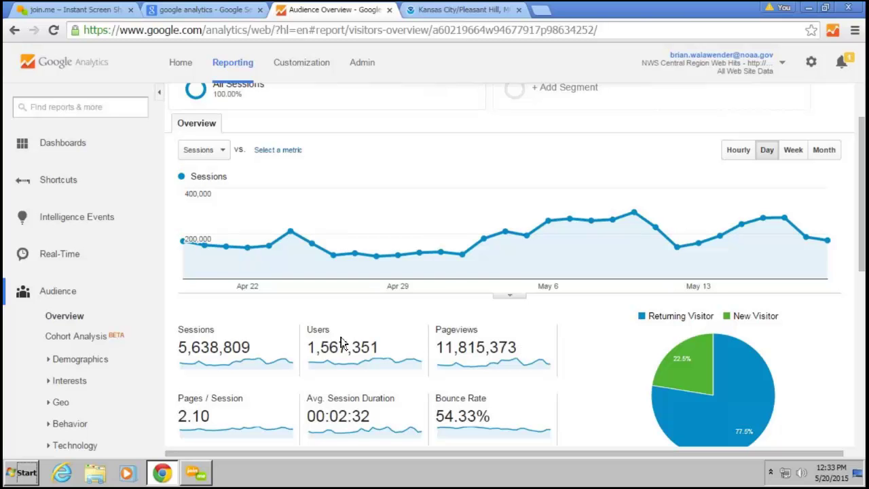
mouse_move(520, 277)
mouse_move(505, 331)
Review the Real-Time Overview's referrals, active pages, keywords and location map, then view real-time Events
left_click(62, 254)
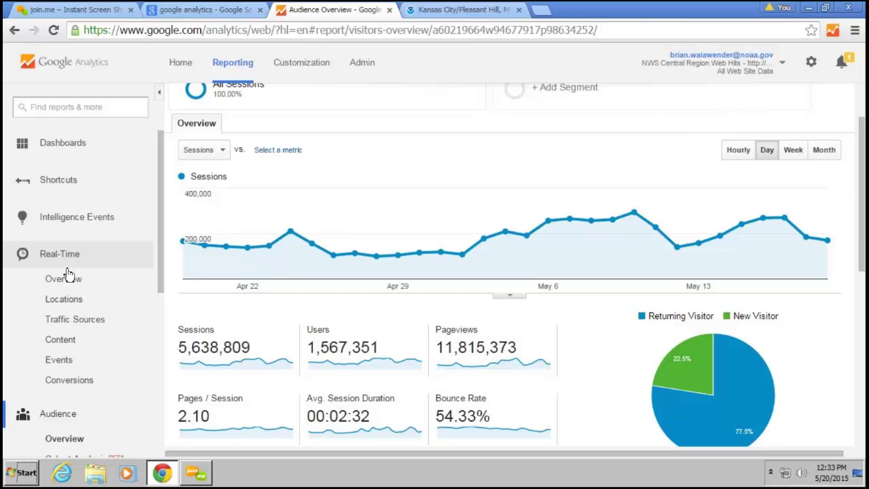
left_click(66, 278)
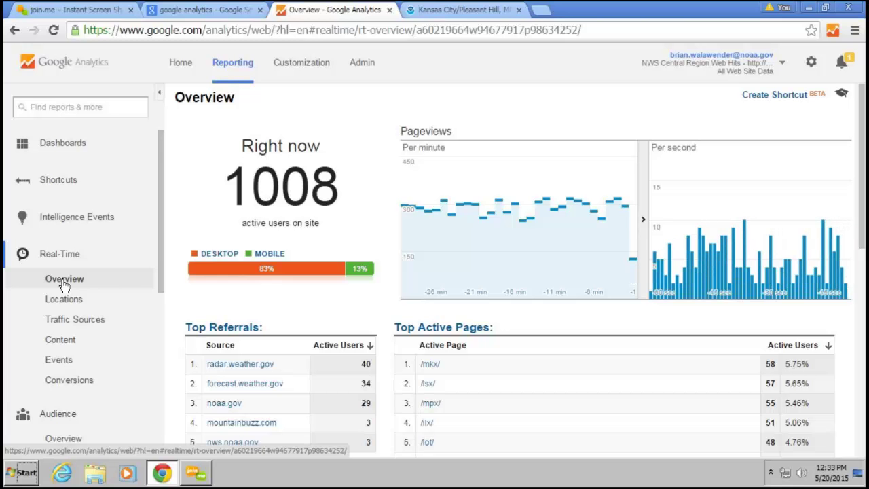
scroll(260, 358, "down", 1)
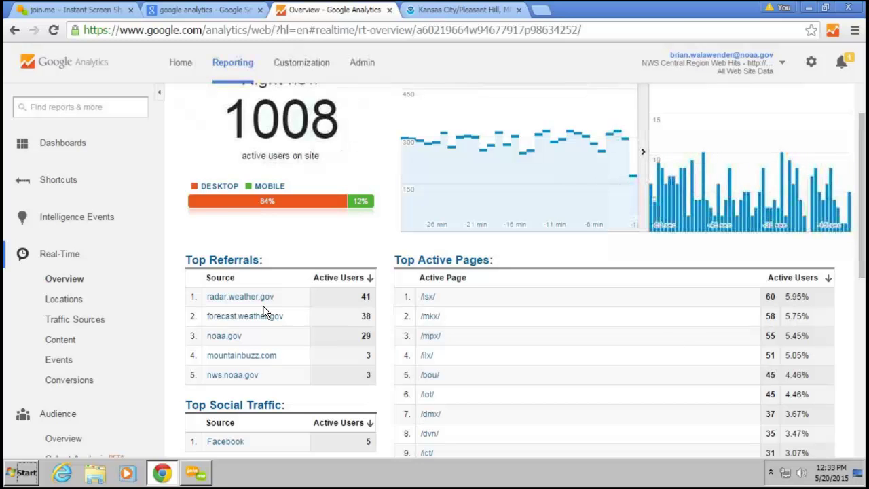
scroll(675, 330, "down", 1)
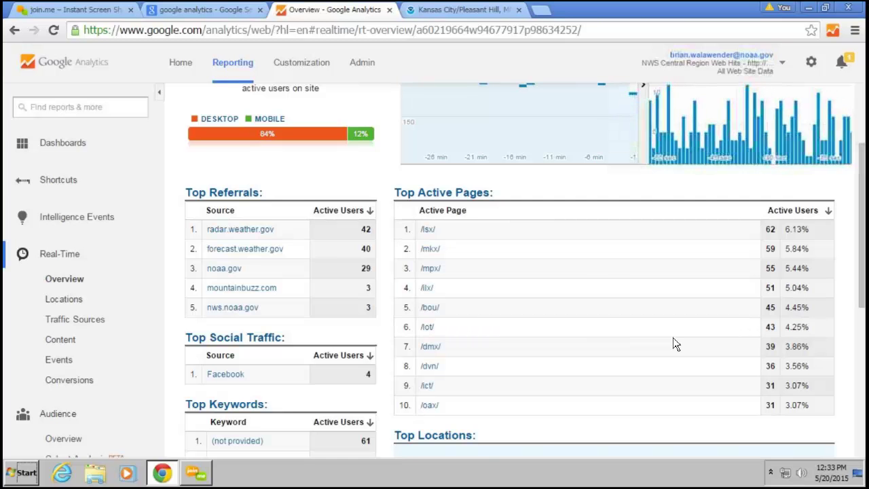
scroll(675, 344, "up", 2)
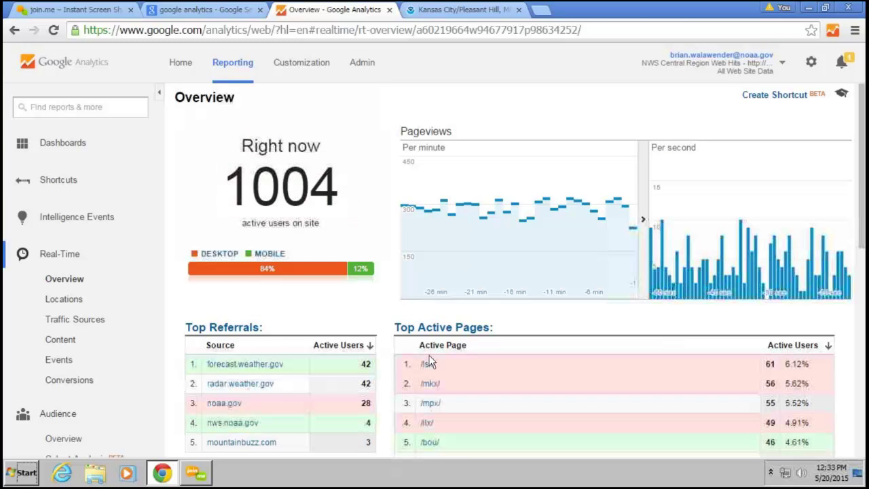
scroll(346, 322, "down", 5)
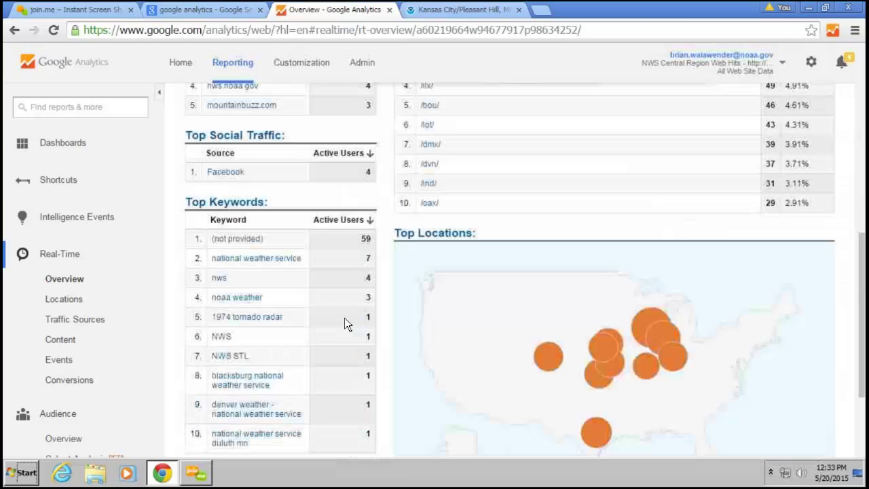
scroll(345, 323, "up", 5)
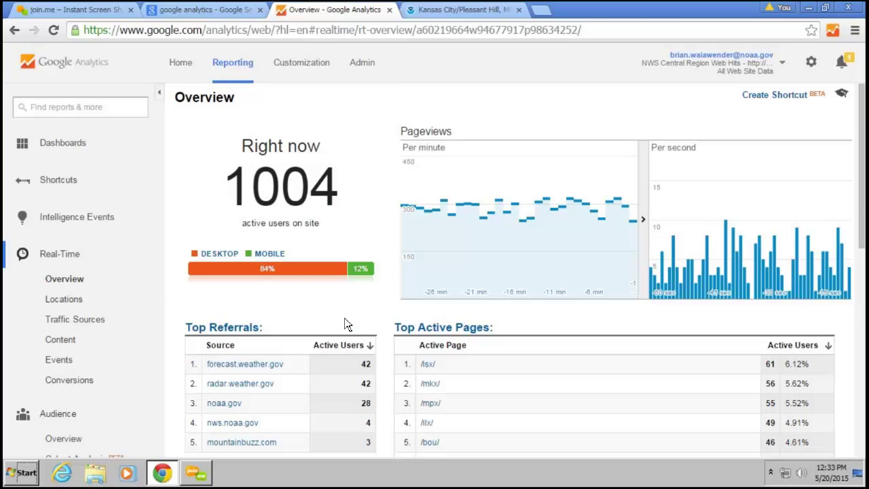
scroll(346, 324, "down", 2)
scroll(309, 340, "down", 3)
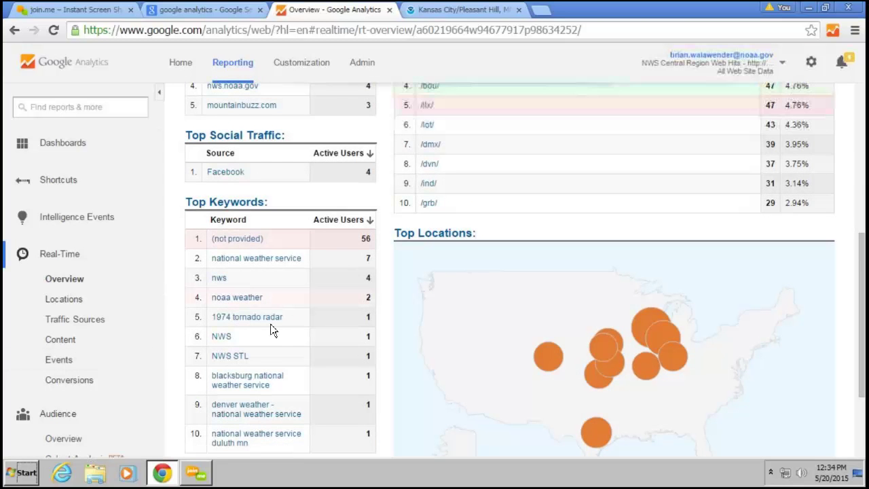
scroll(270, 325, "down", 1)
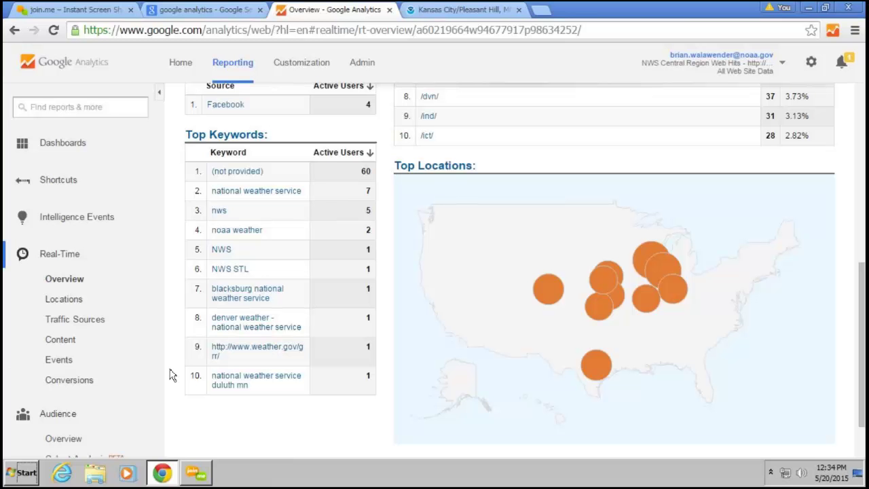
left_click(67, 370)
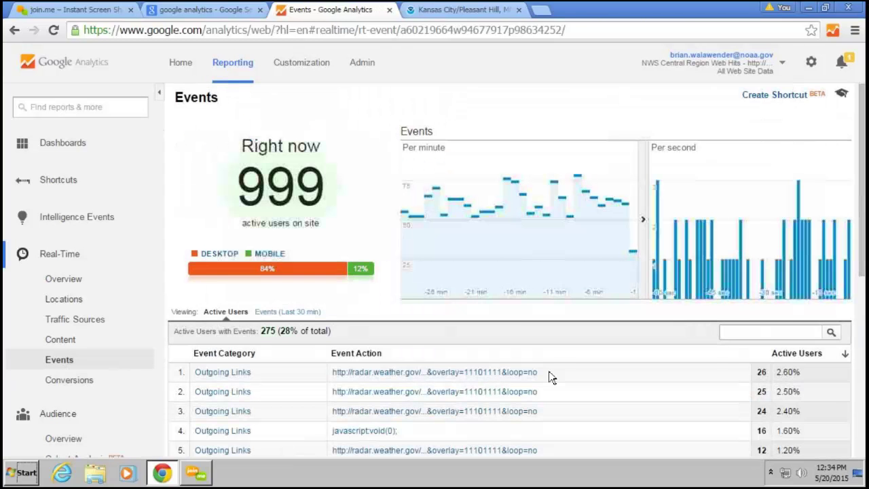
Scroll through the real-time Events table of active users with events
scroll(548, 370, "down", 1)
scroll(553, 377, "down", 1)
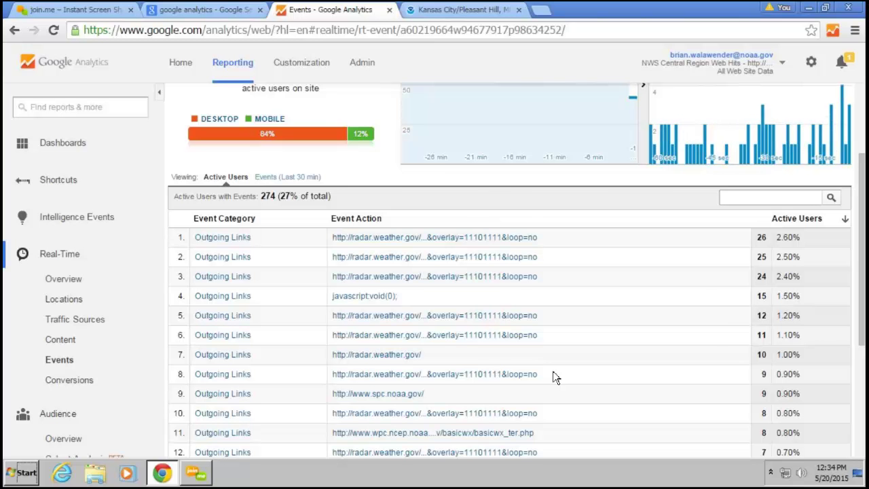
scroll(552, 377, "up", 2)
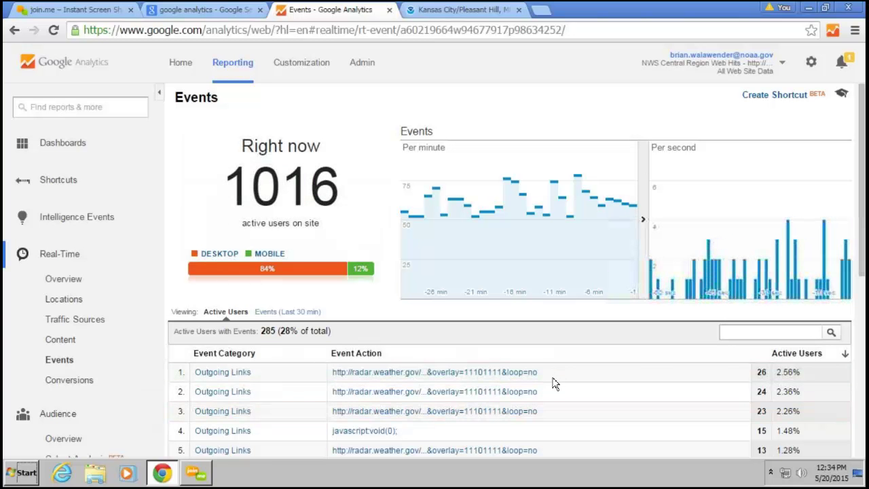
scroll(553, 383, "down", 1)
scroll(563, 314, "down", 2)
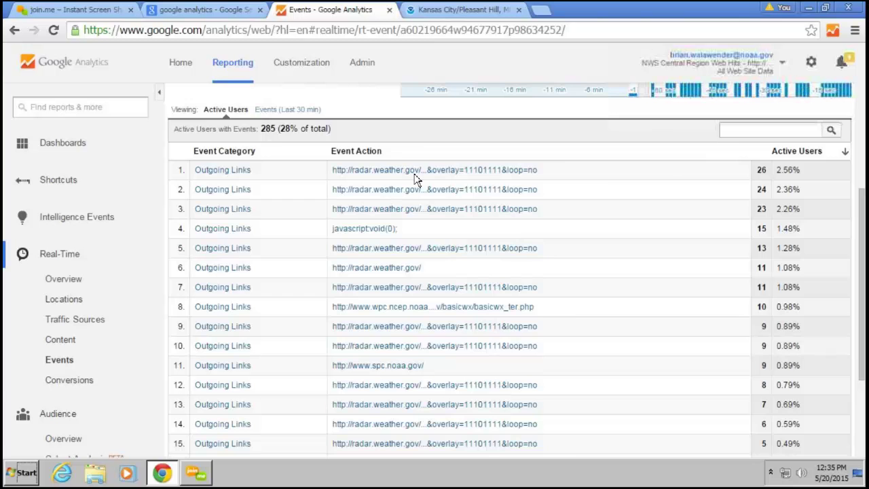
scroll(416, 177, "up", 3)
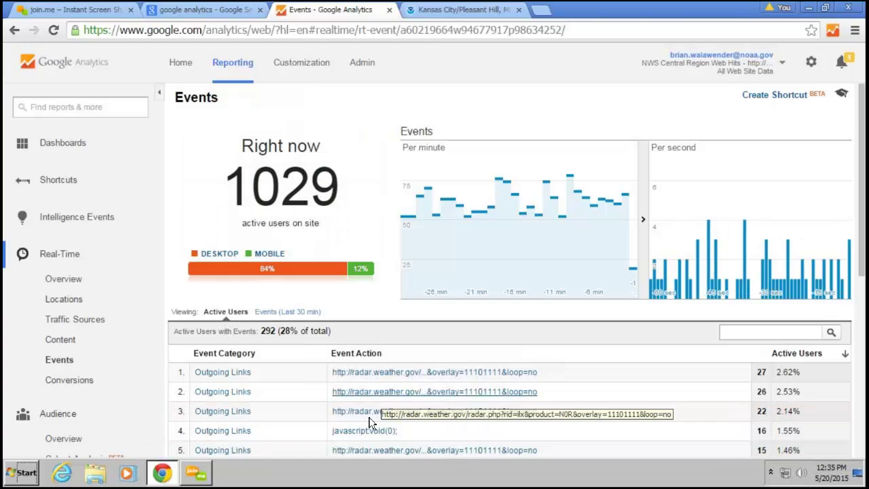
scroll(355, 369, "down", 1)
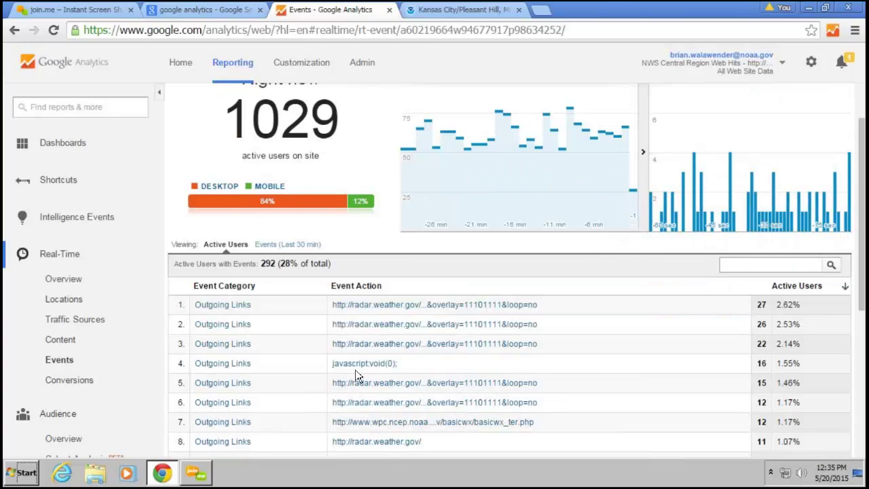
scroll(355, 369, "up", 1)
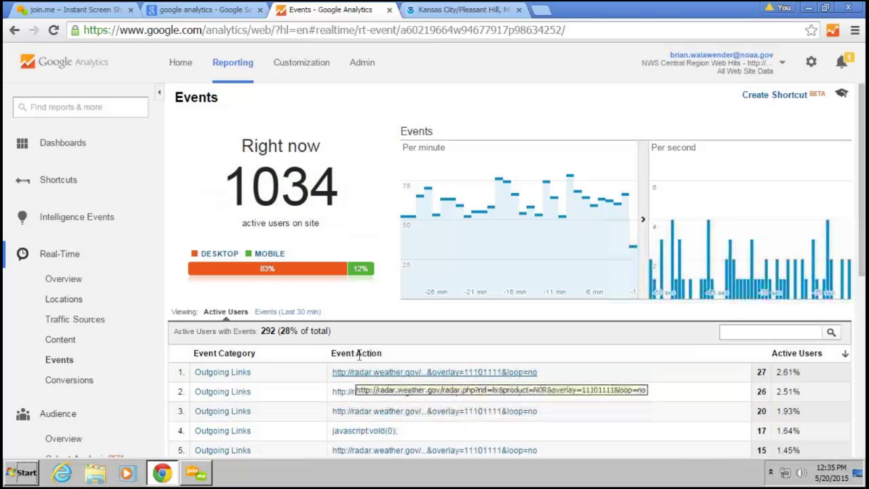
scroll(368, 384, "down", 3)
scroll(368, 387, "down", 2)
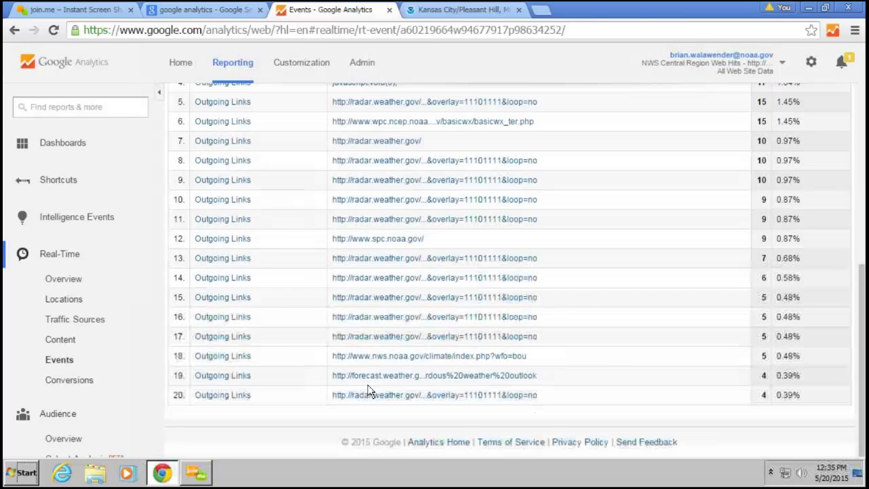
scroll(369, 391, "up", 4)
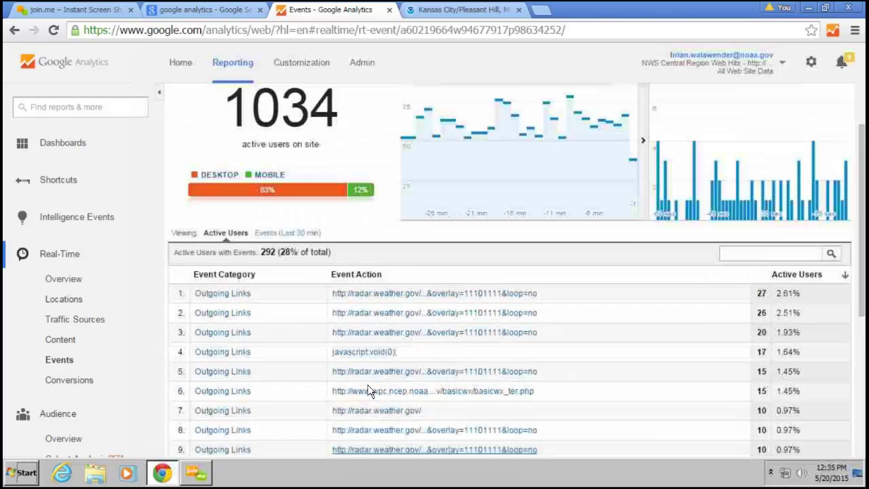
scroll(369, 391, "up", 2)
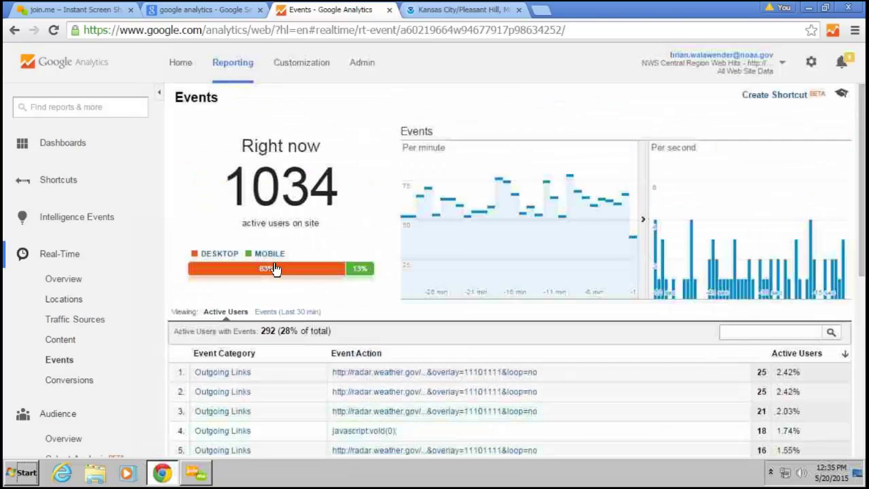
Count events over the last 30 minutes, totalling 1,783 and led by Outgoing Links entries
left_click(270, 311)
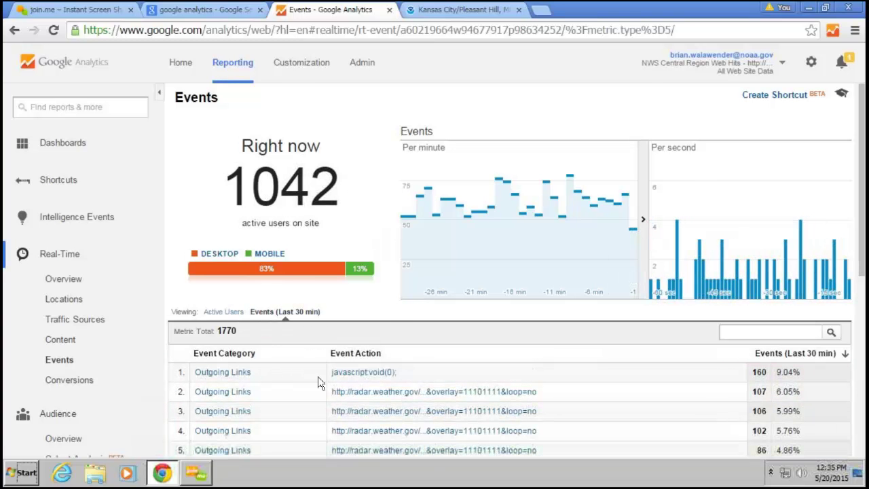
scroll(318, 377, "down", 1)
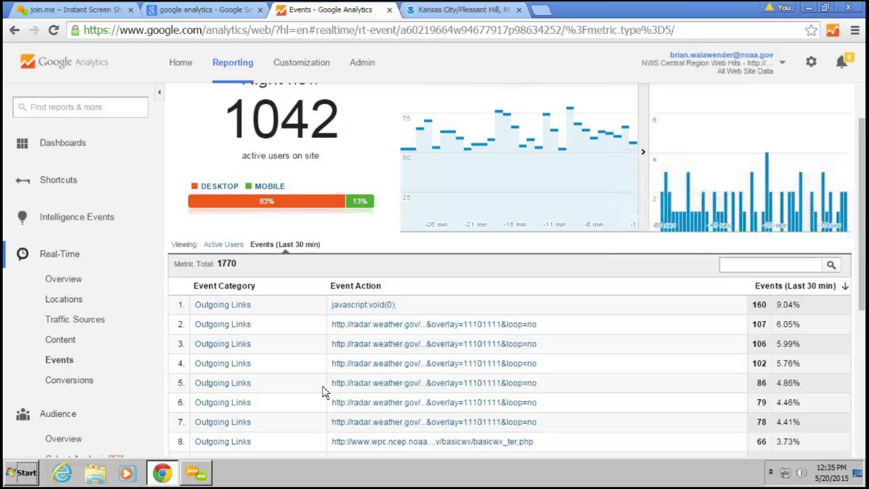
scroll(324, 393, "up", 1)
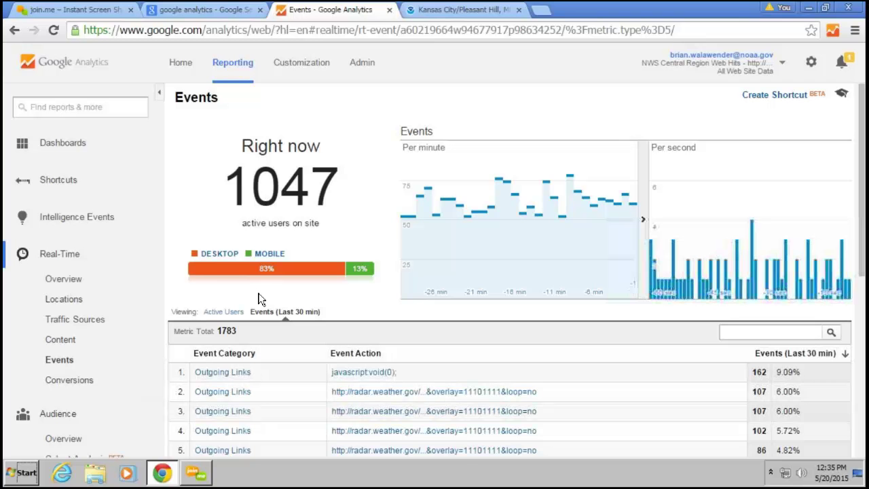
Return to the Real-Time Overview, showing 1,044 active users, 83% desktop and 13% mobile
left_click(62, 284)
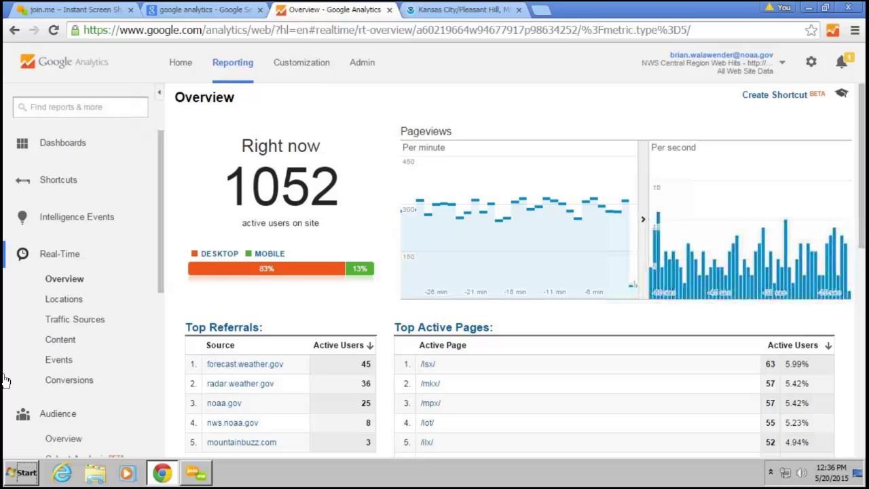
scroll(81, 344, "down", 1)
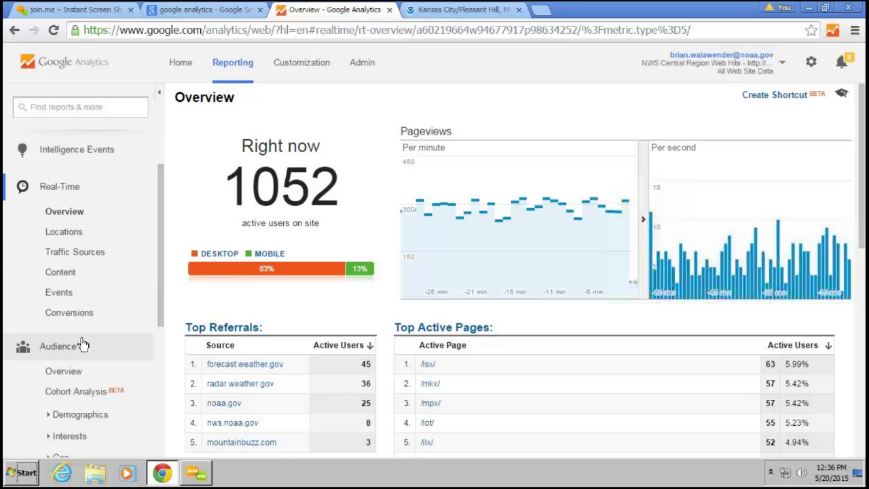
scroll(81, 344, "down", 1)
scroll(81, 345, "up", 1)
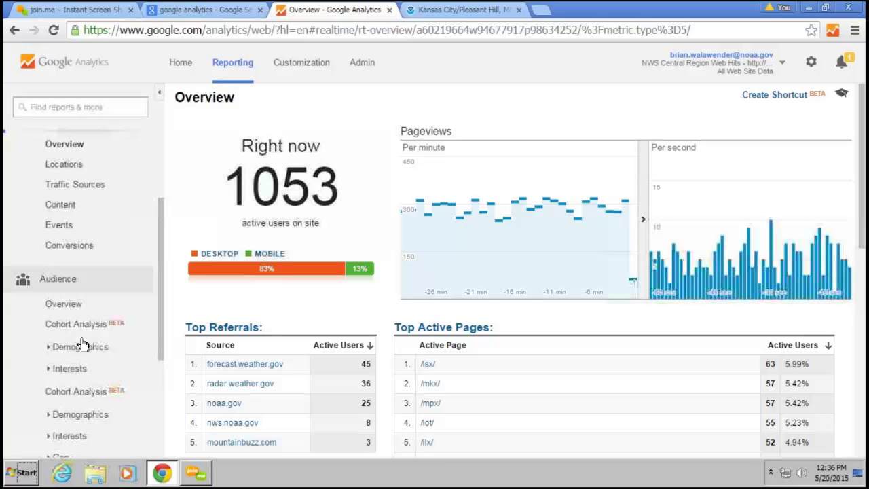
scroll(81, 345, "down", 1)
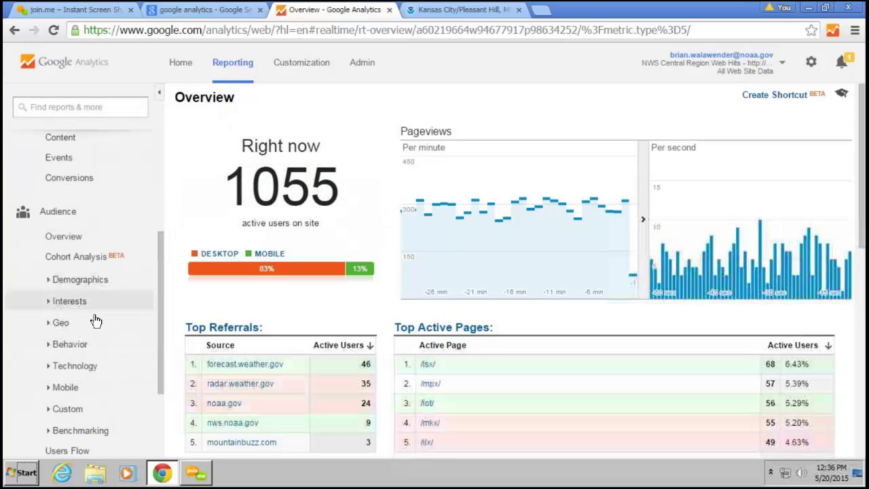
scroll(96, 321, "down", 1)
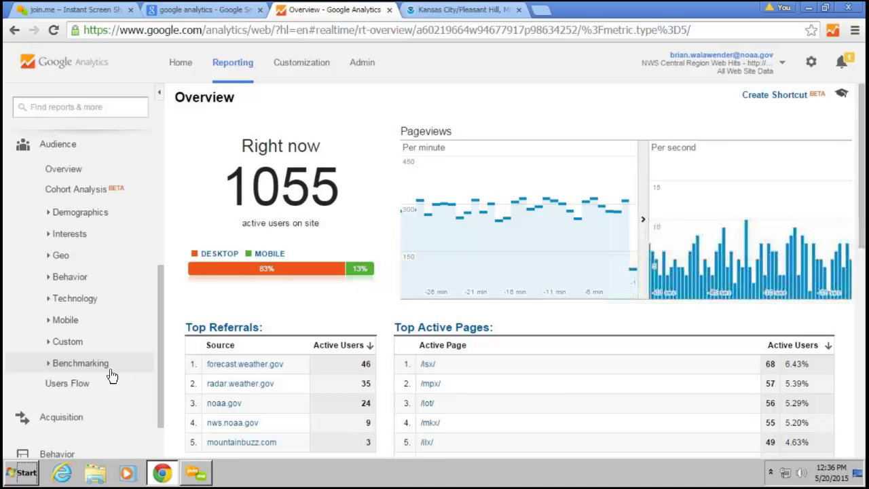
Expand the Audience Technology and Mobile report groups in the sidebar
left_click(73, 302)
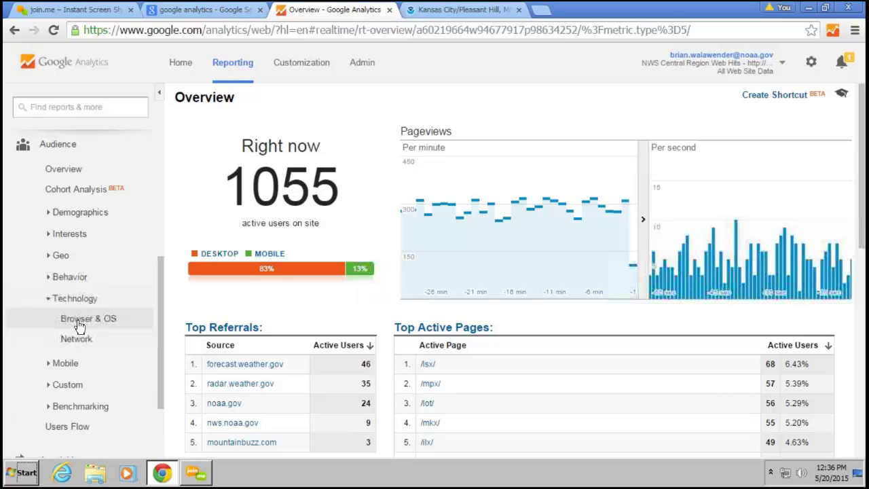
left_click(58, 363)
scroll(56, 354, "down", 2)
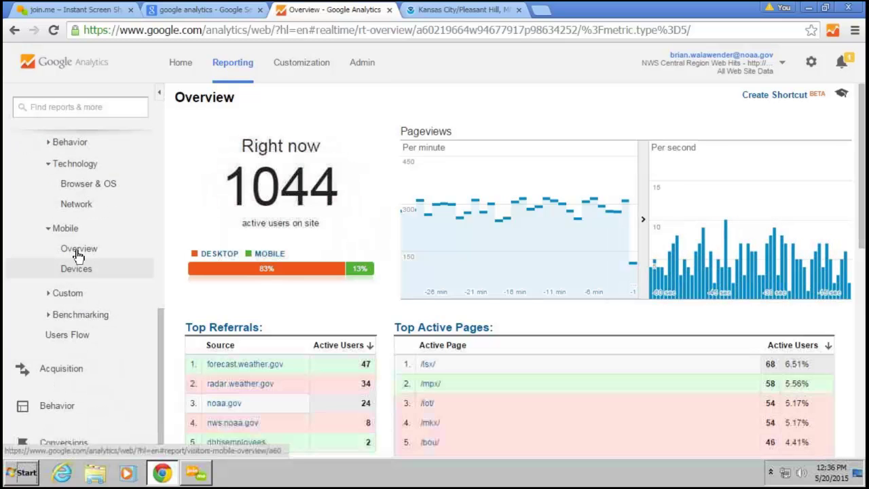
Show Browser & OS sessions for Internet Explorer by version, led by 11.0 with 1,198,770
left_click(95, 188)
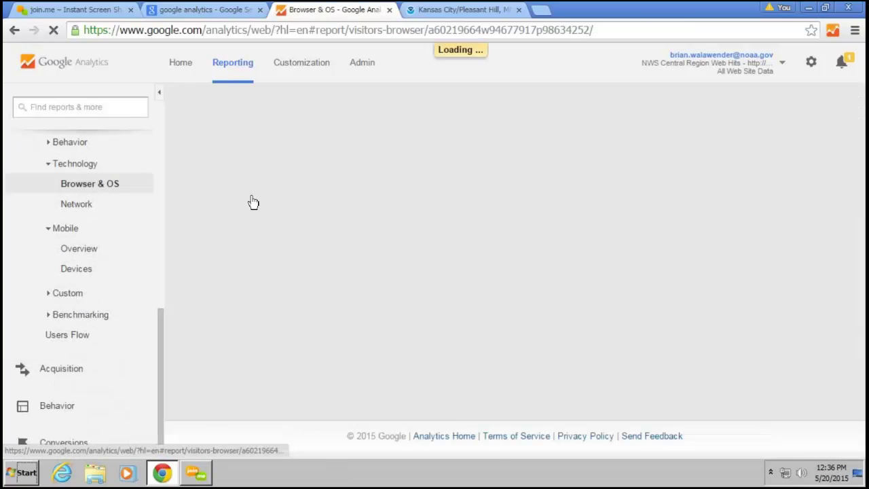
scroll(415, 341, "down", 4)
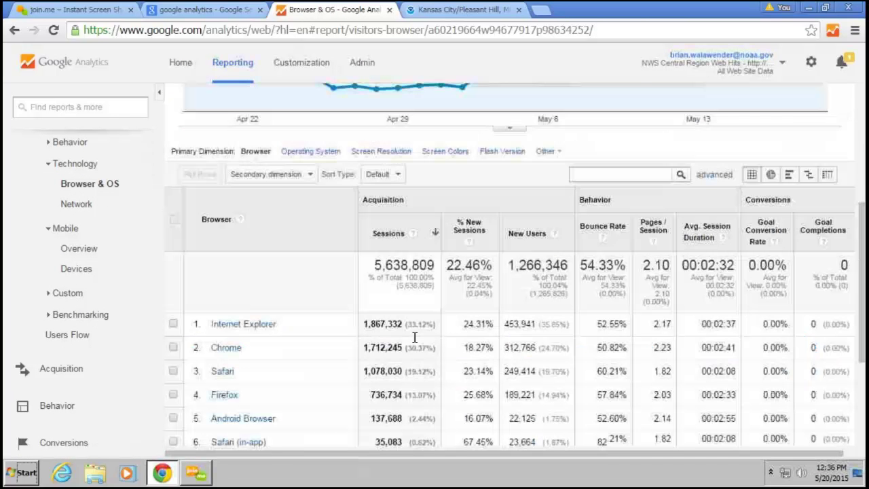
left_click(270, 328)
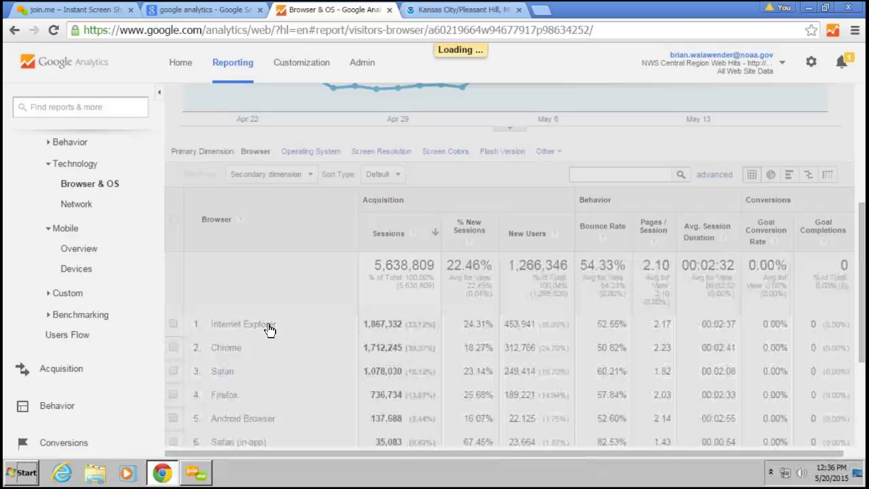
scroll(269, 330, "down", 3)
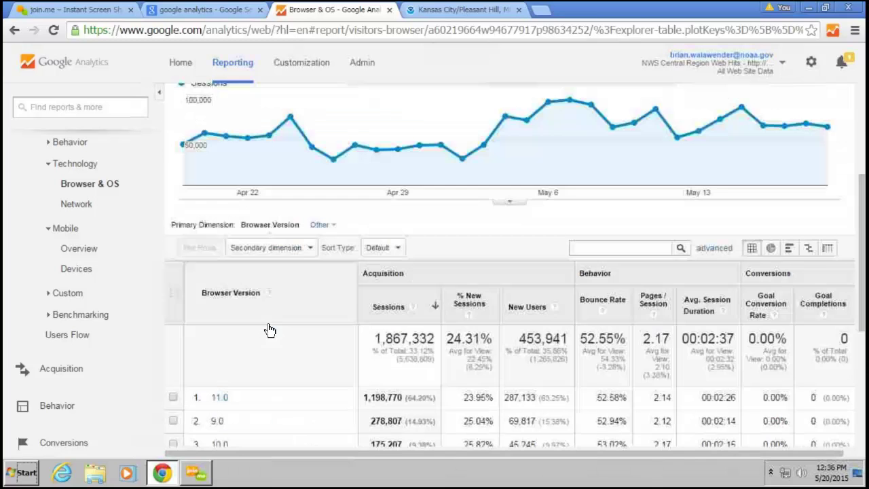
scroll(269, 330, "down", 1)
scroll(269, 330, "down", 1)
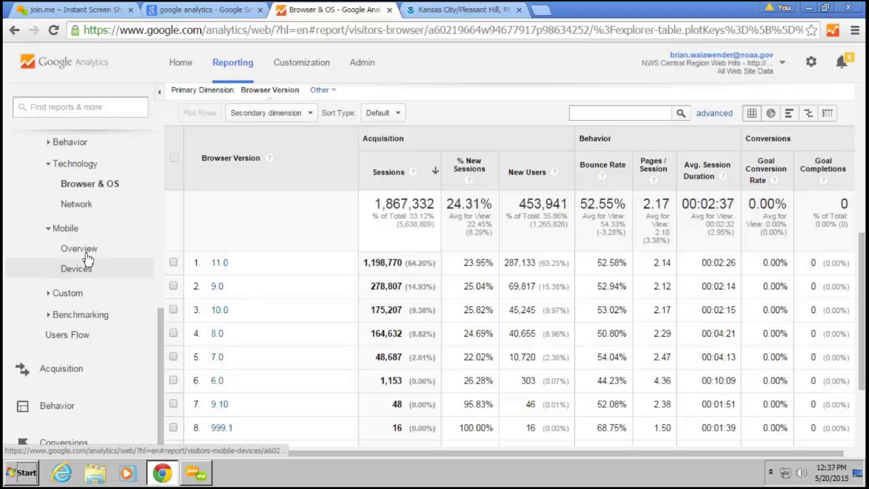
Expand the Custom and Behavior audience report groups in the sidebar
left_click(68, 293)
scroll(68, 296, "up", 1)
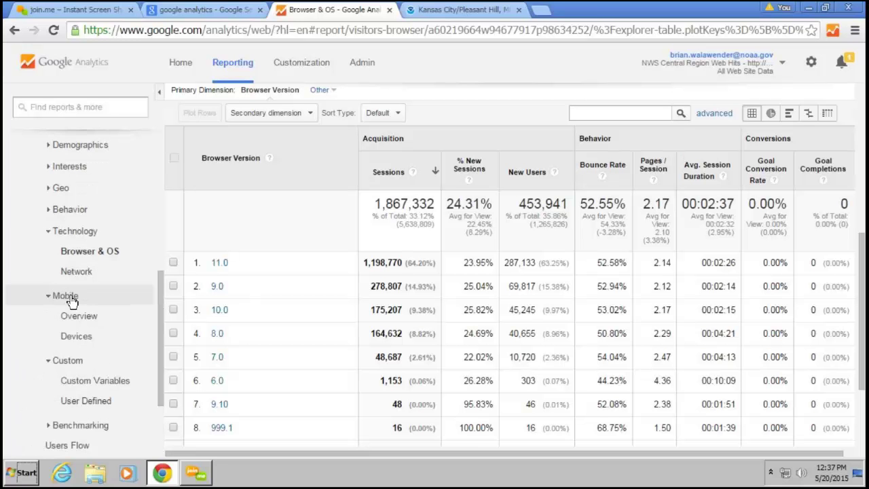
left_click(70, 210)
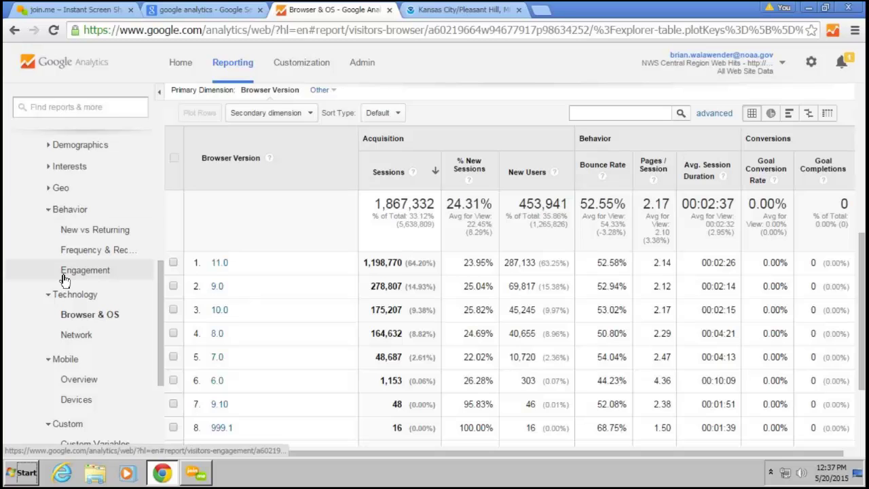
Break Engagement down by page depth, showing 3,223,803 of 5,638,809 sessions viewing one page
left_click(64, 279)
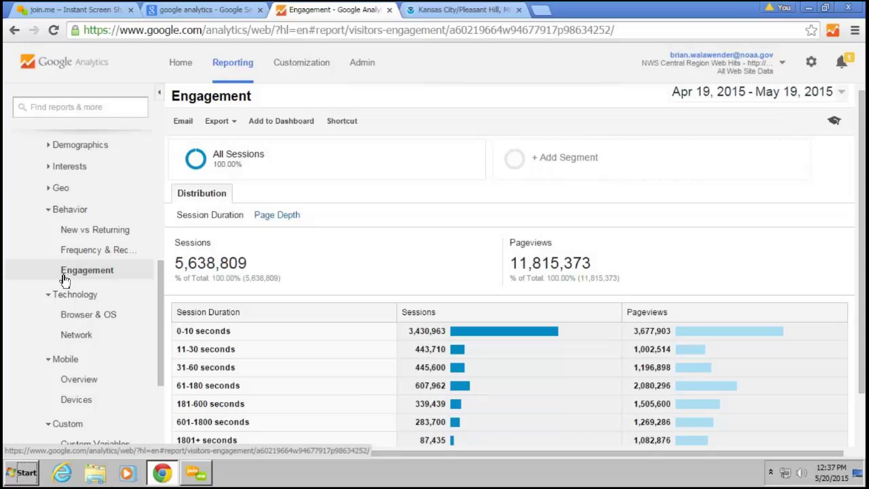
scroll(275, 333, "down", 2)
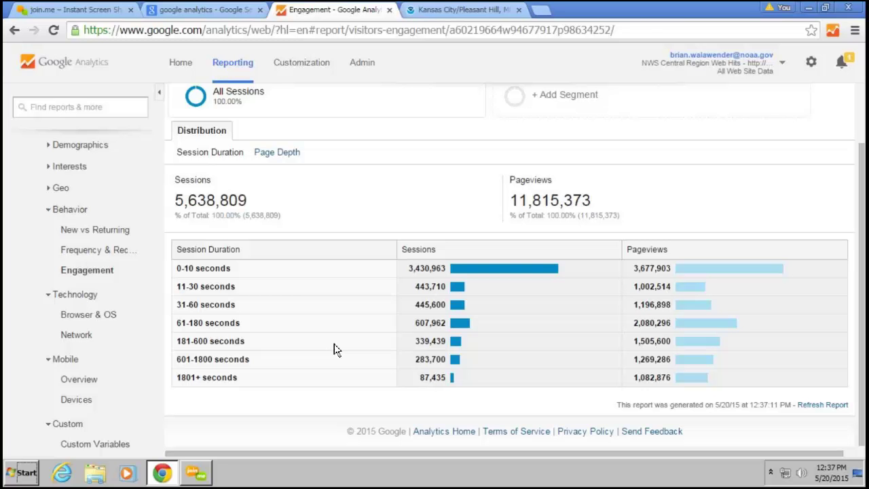
left_click(288, 157)
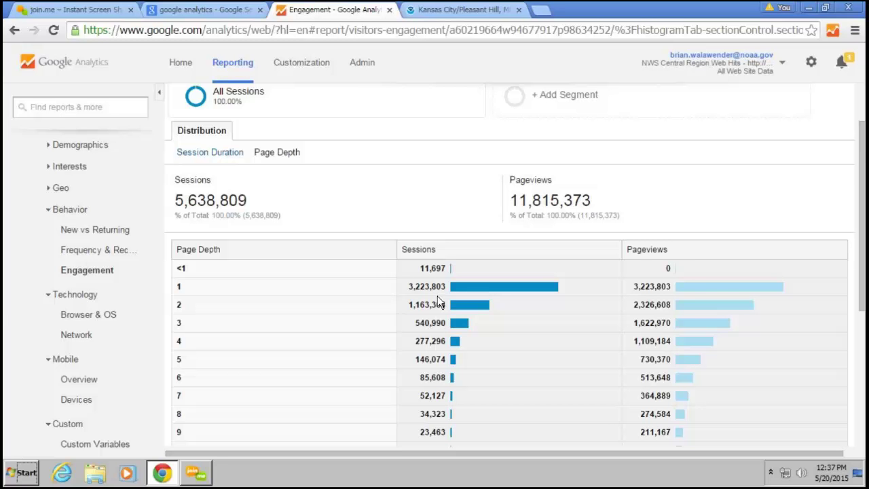
scroll(340, 357, "down", 1)
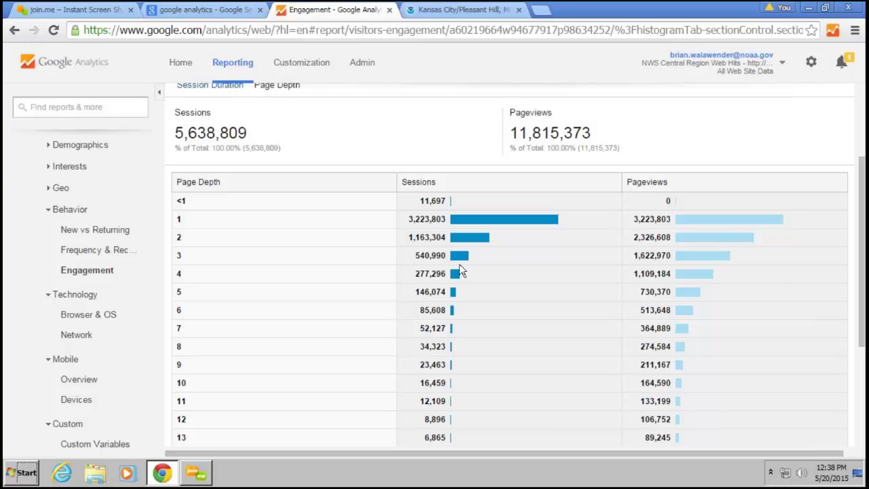
mouse_move(471, 225)
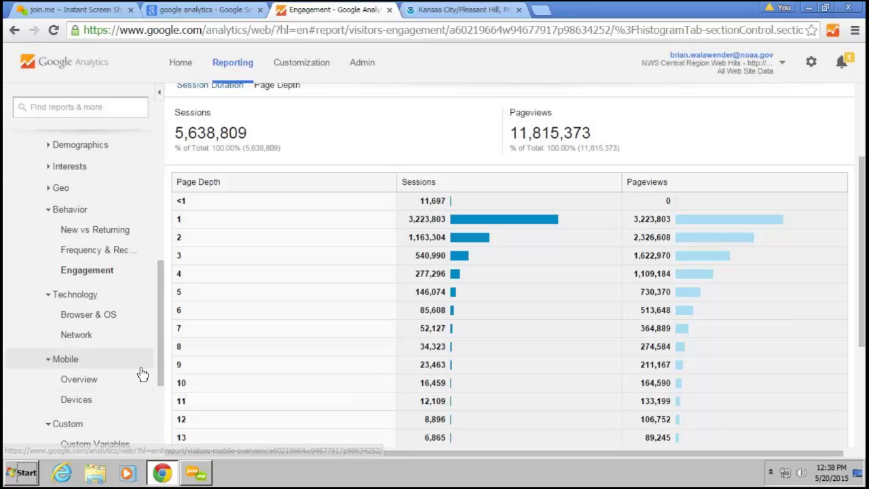
Open the Acquisition > Social > Network Referrals report
scroll(142, 373, "down", 2)
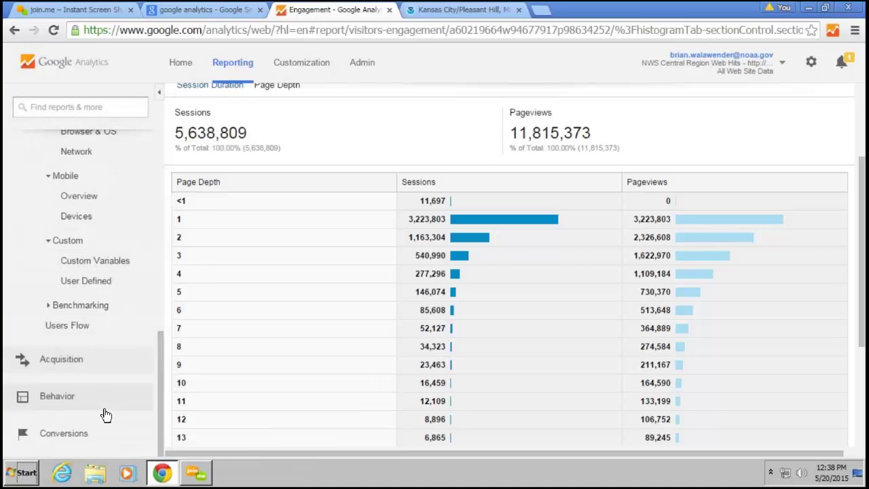
left_click(88, 363)
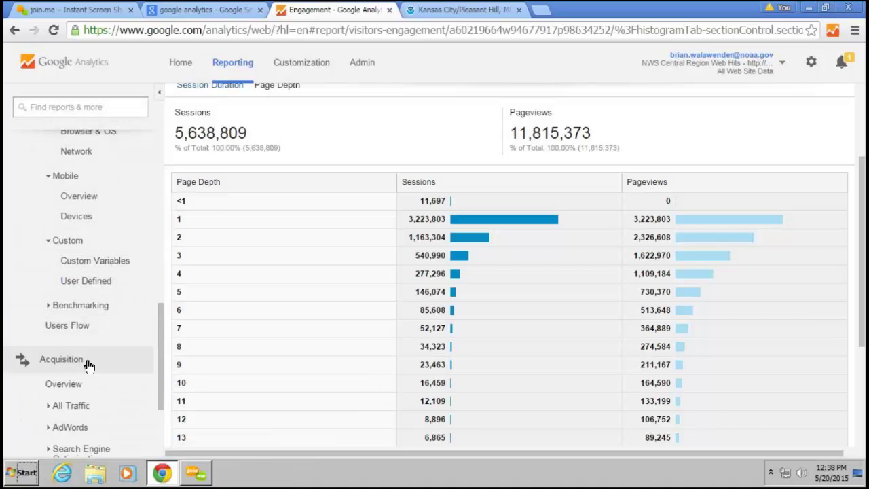
scroll(88, 365, "down", 1)
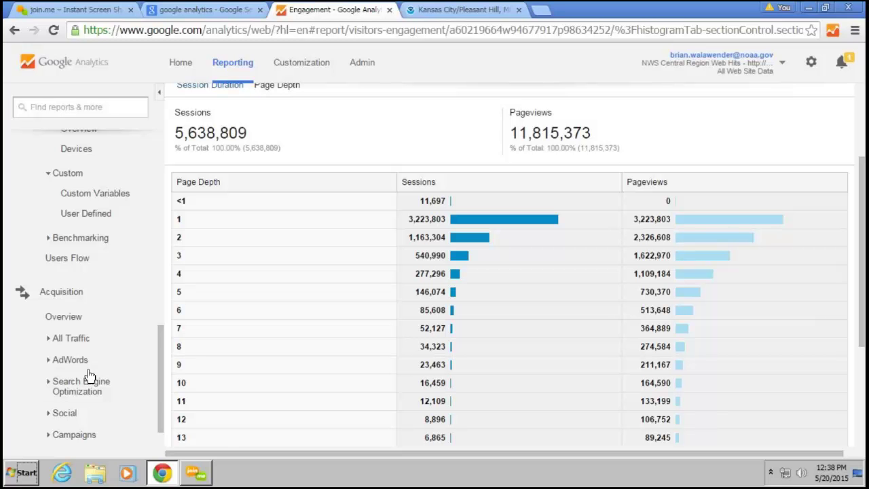
left_click(75, 423)
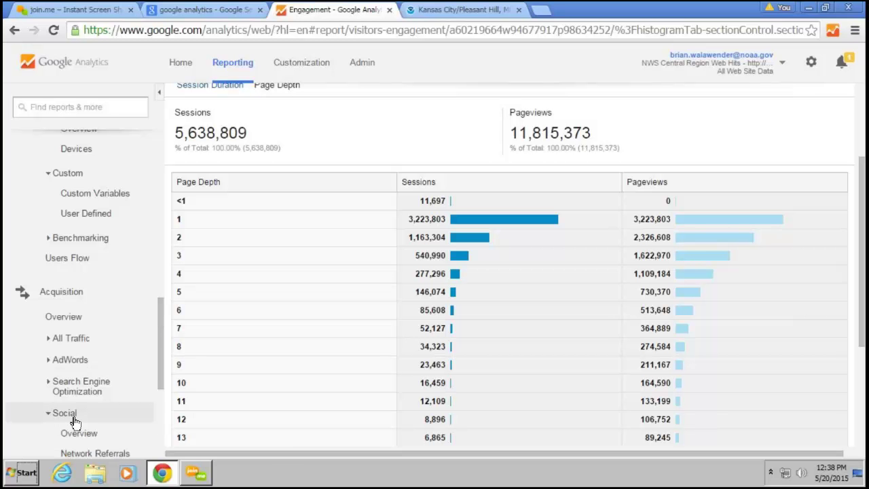
scroll(95, 434, "down", 1)
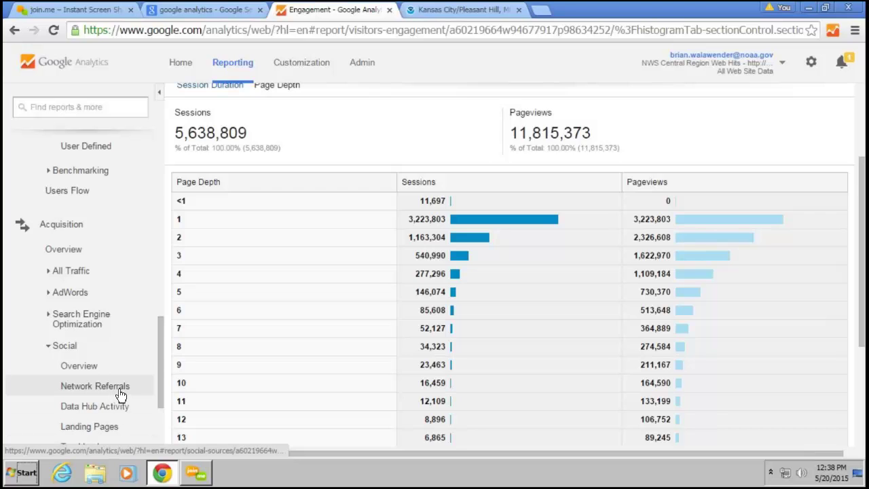
left_click(120, 387)
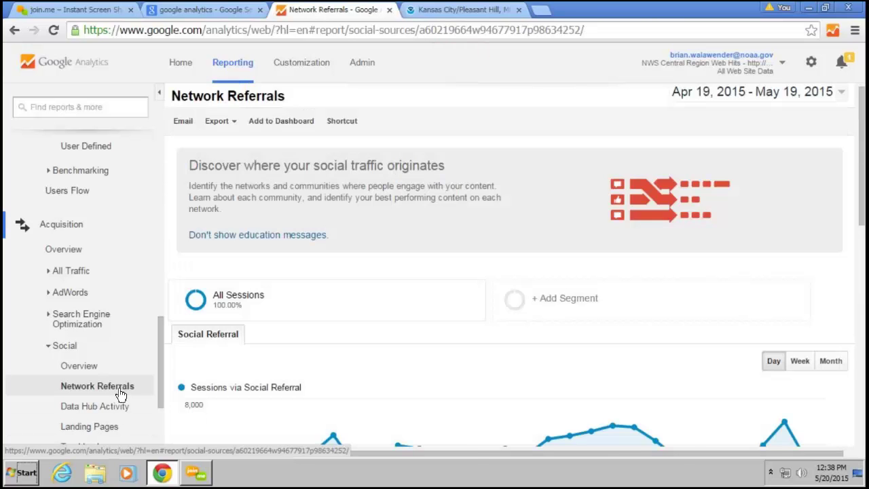
scroll(341, 374, "down", 2)
scroll(341, 374, "down", 5)
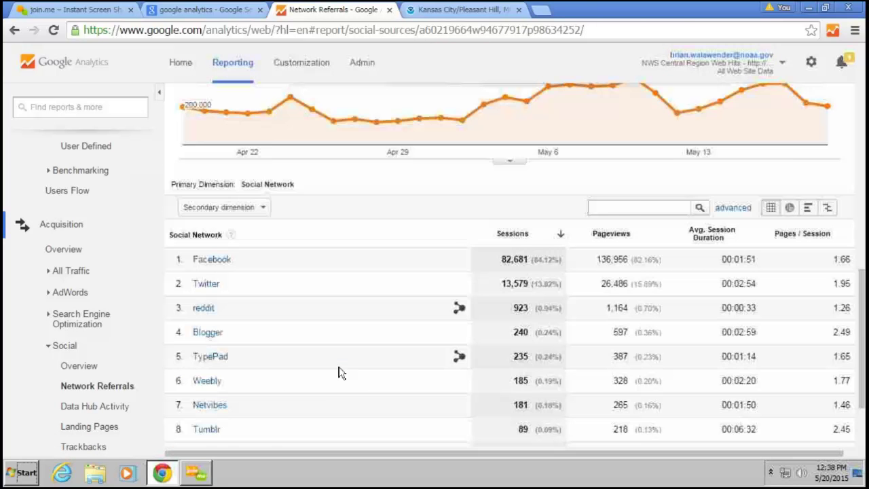
scroll(341, 373, "down", 1)
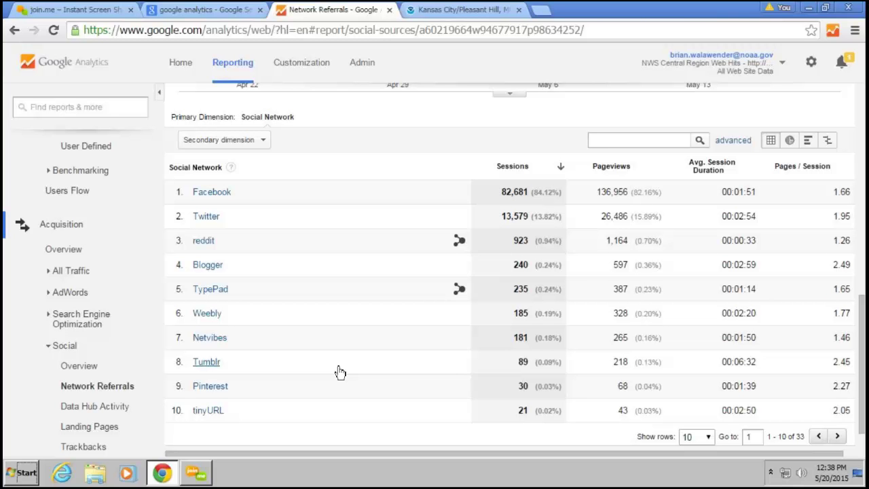
Narrow referrals to Facebook, listing 731 shared URLs led by the mkx landspout-042915 page
left_click(210, 195)
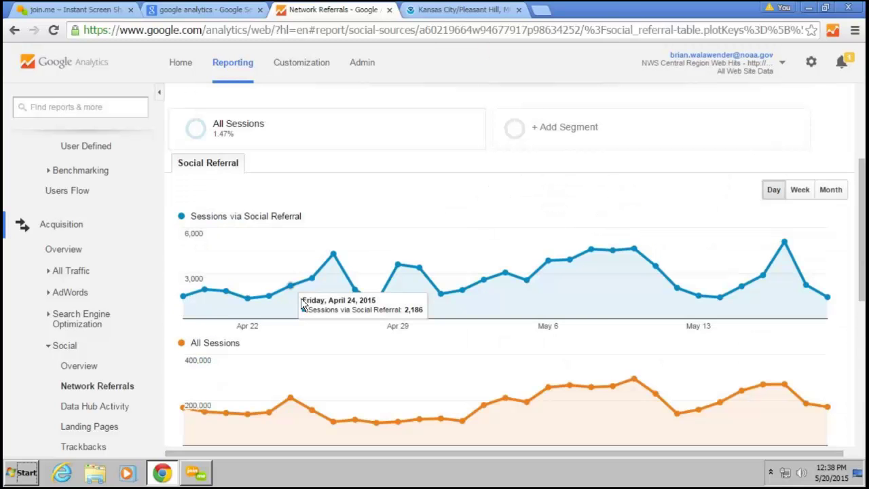
scroll(303, 305, "down", 4)
scroll(302, 304, "down", 1)
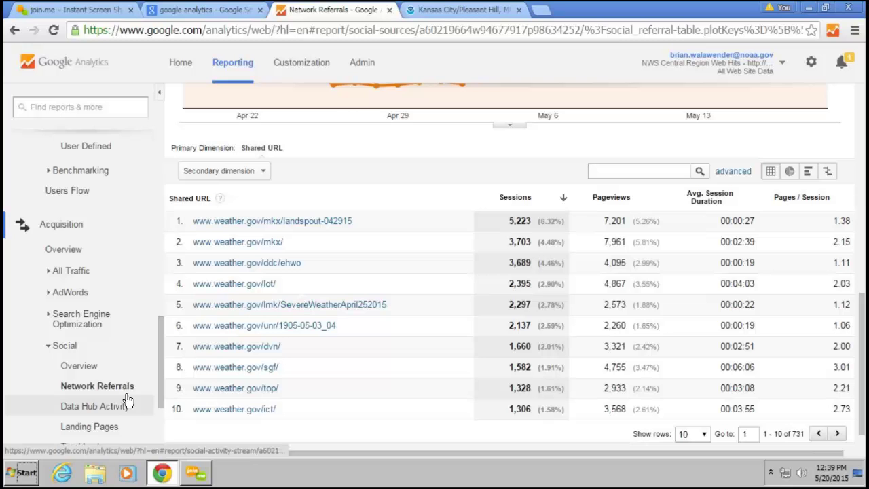
scroll(127, 399, "down", 3)
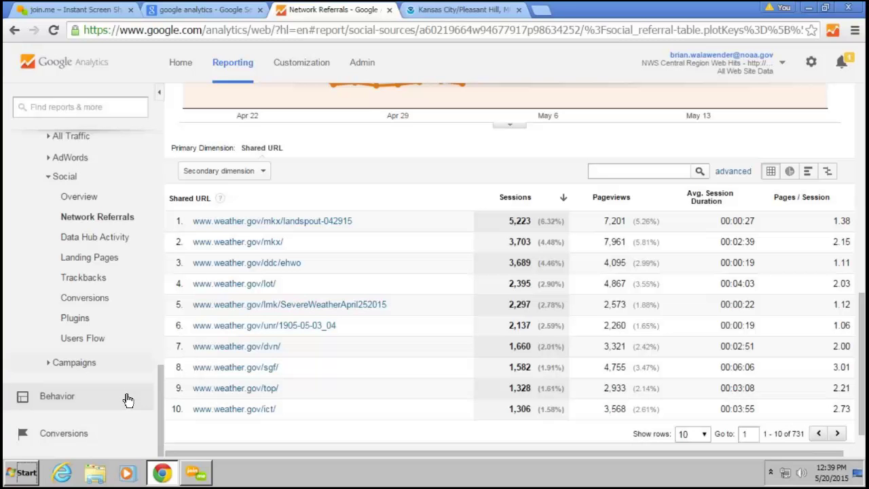
Open Behavior > Site Content > Content Drilldown, led by /crh/ with 1,033,707 pageviews
left_click(127, 399)
scroll(127, 399, "down", 1)
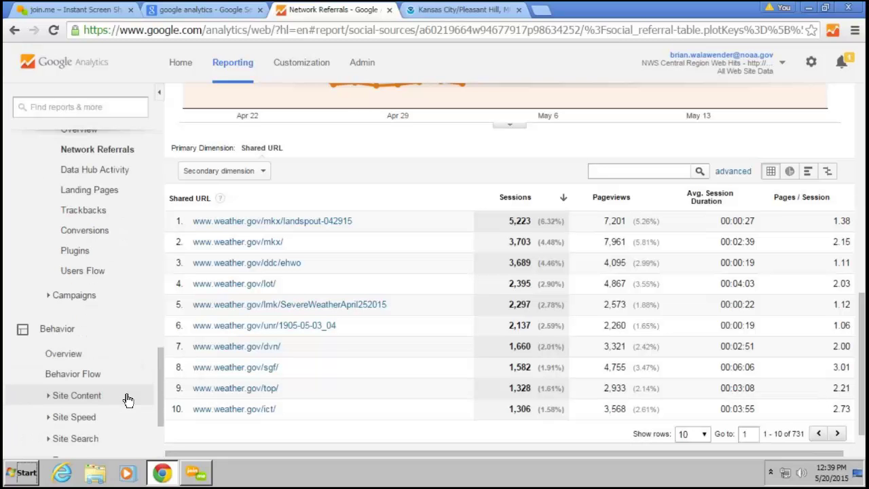
scroll(128, 399, "down", 1)
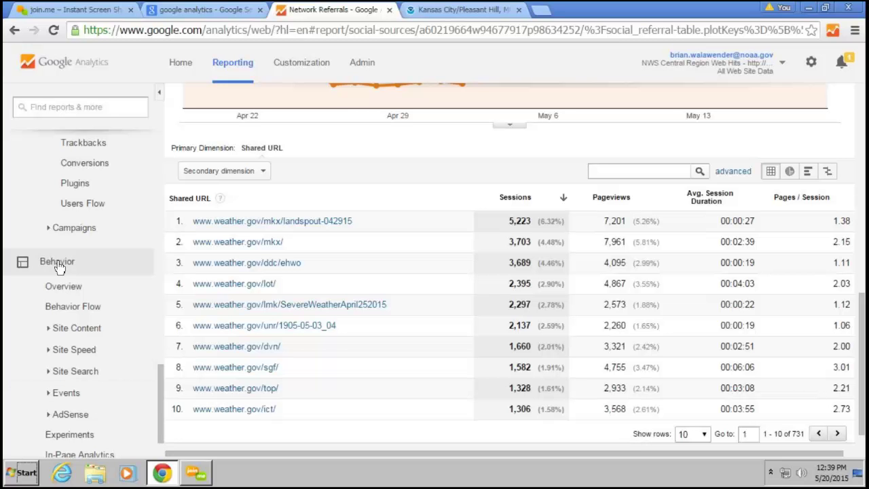
left_click(68, 328)
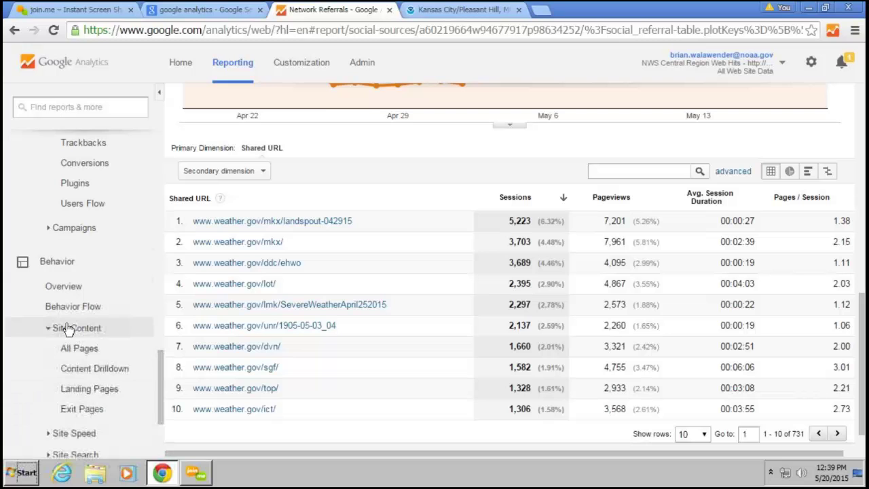
left_click(96, 368)
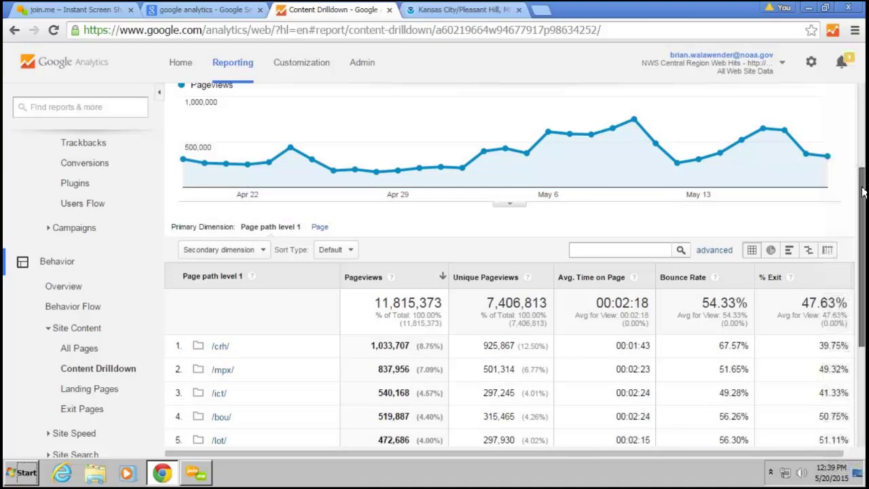
left_click_drag(862, 192, 858, 108)
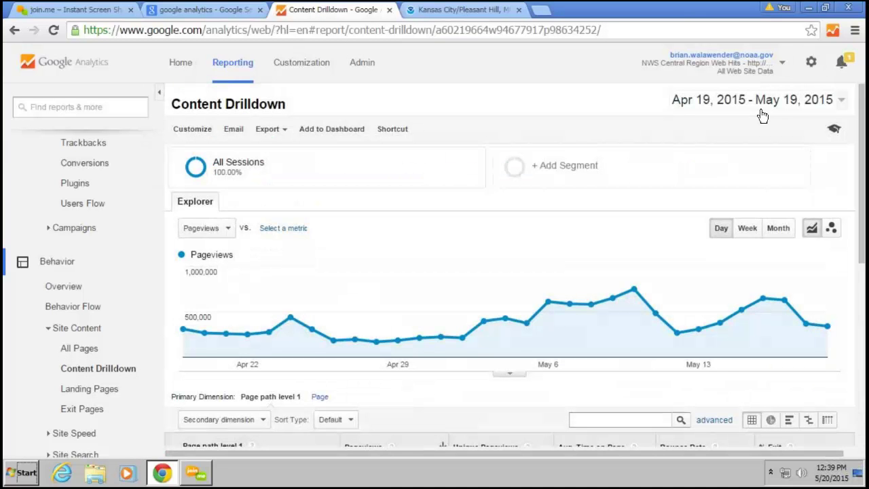
left_click_drag(863, 110, 824, 289)
scroll(814, 285, "down", 1)
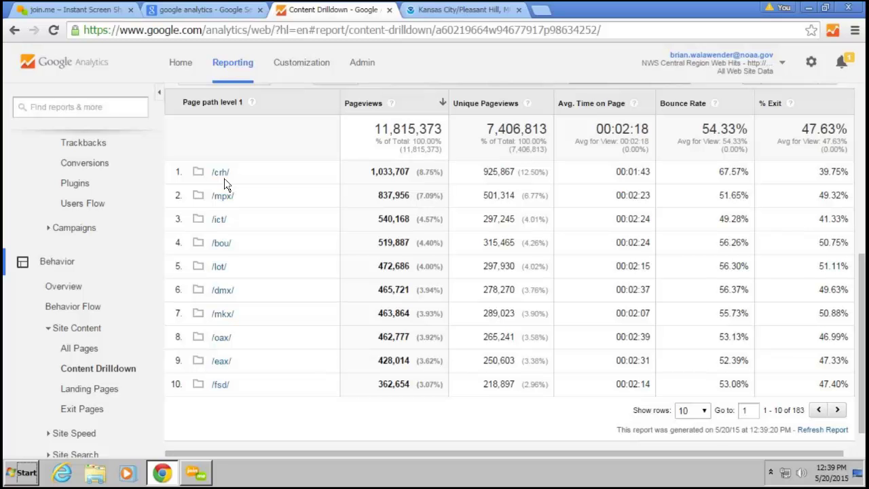
Drill into the /crh/ directory to list its level-2 pages
left_click(222, 173)
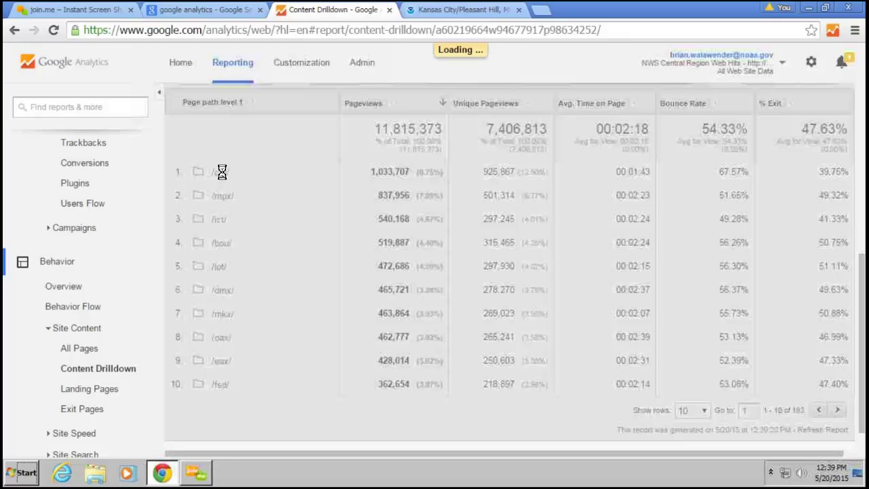
scroll(364, 233, "down", 3)
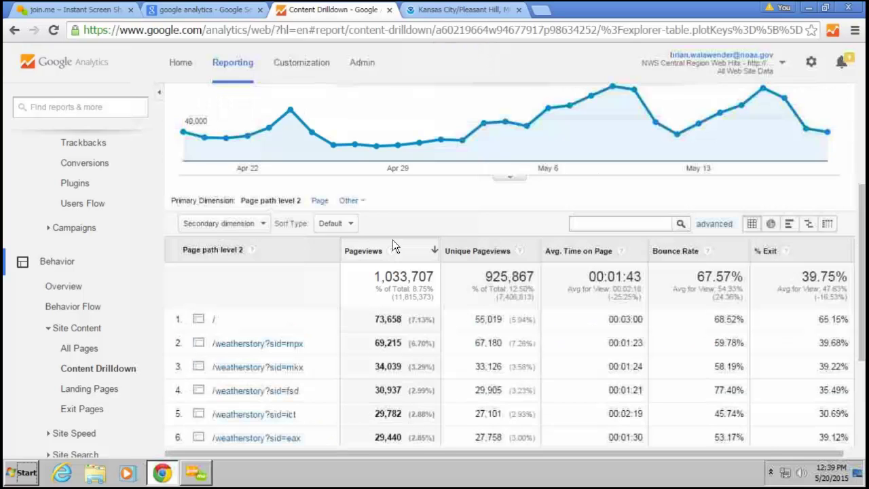
scroll(392, 246, "down", 1)
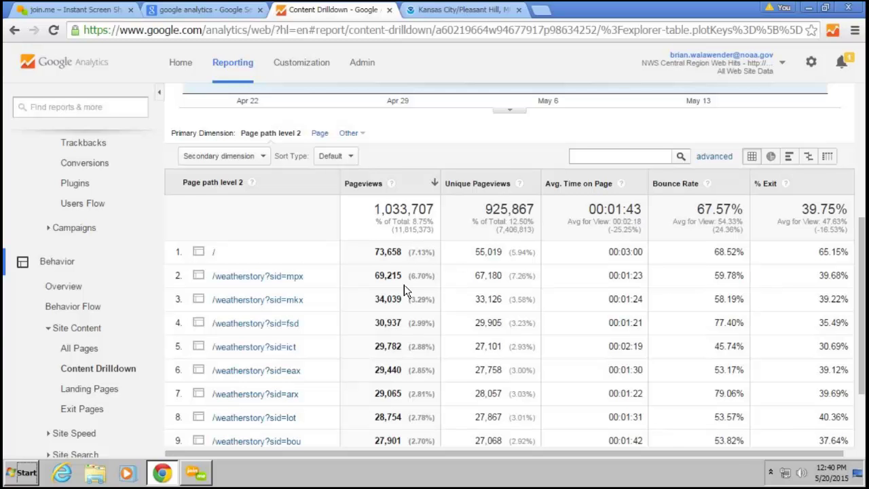
scroll(331, 402, "down", 2)
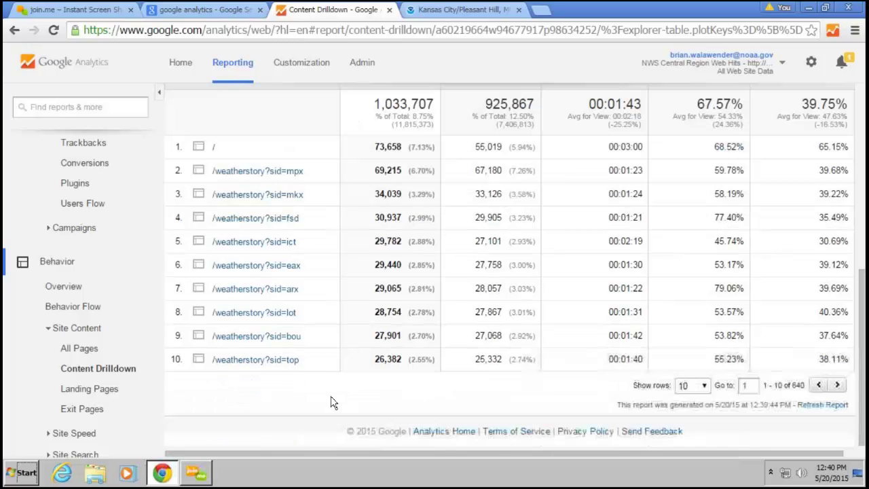
Show 50 rows per page and scroll through the /crh/ pages, mostly /weatherstory links
left_click(682, 386)
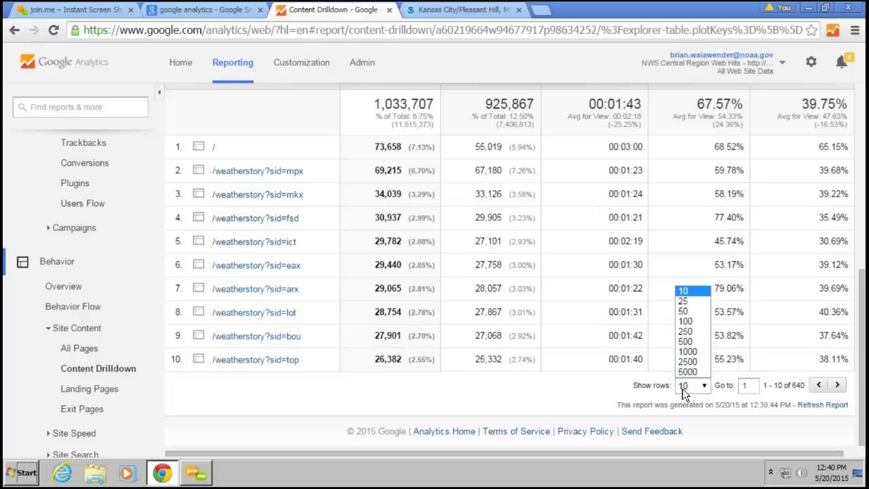
left_click(687, 312)
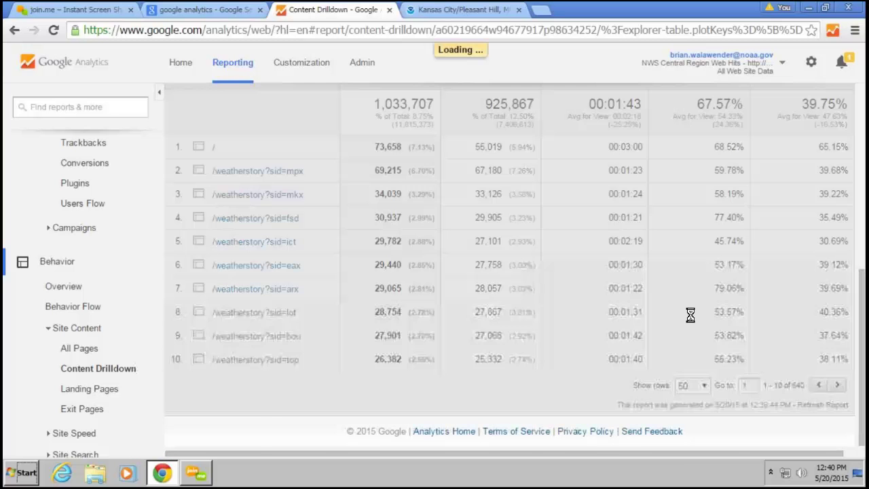
scroll(569, 252, "down", 1)
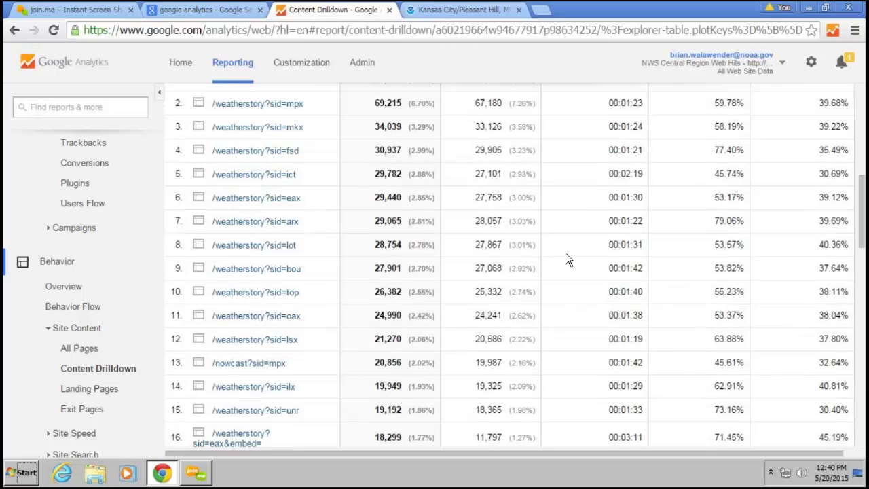
scroll(569, 261, "down", 6)
scroll(568, 266, "down", 3)
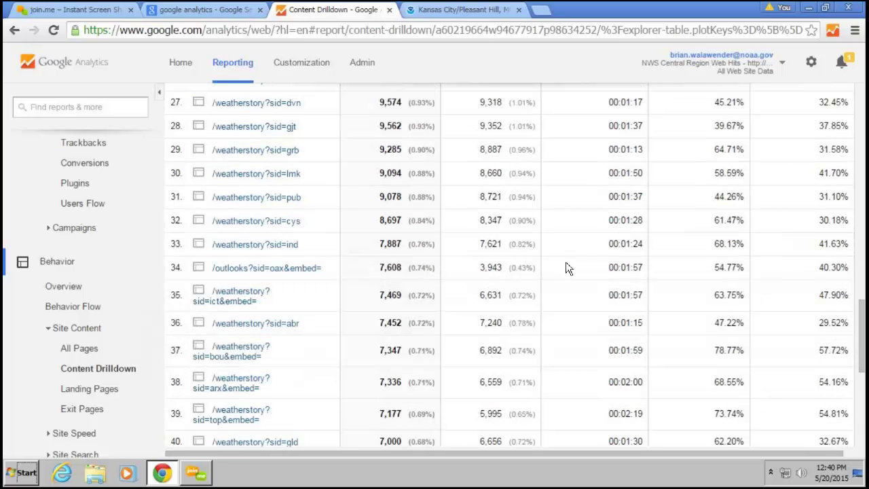
scroll(569, 268, "down", 4)
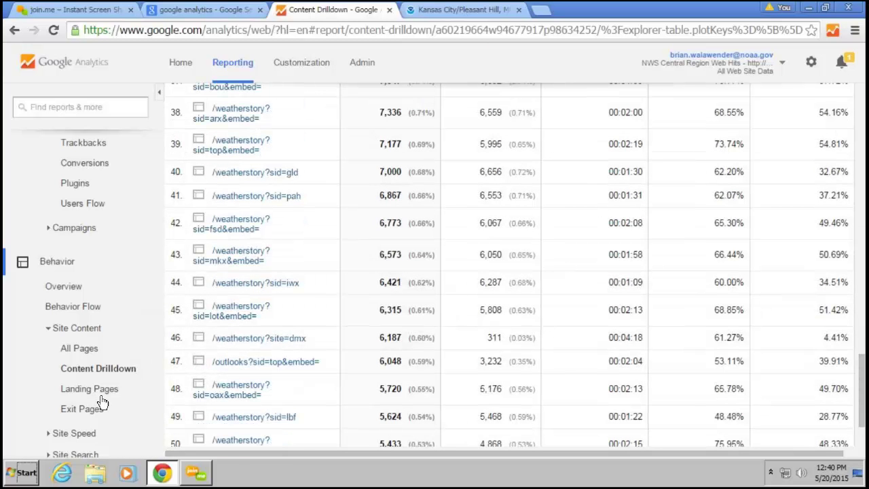
scroll(203, 277, "up", 8)
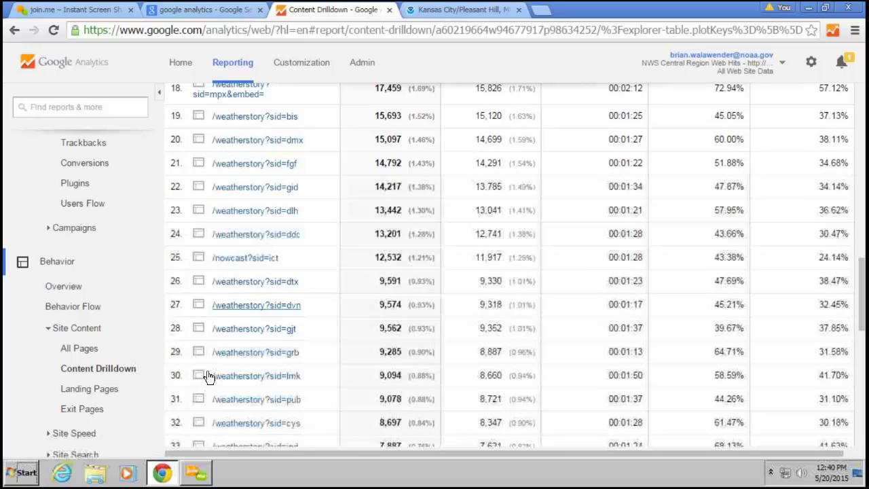
Return to top-level directories and drill into /mpx/, led by / and /50th_anniversary_1965
left_click(105, 370)
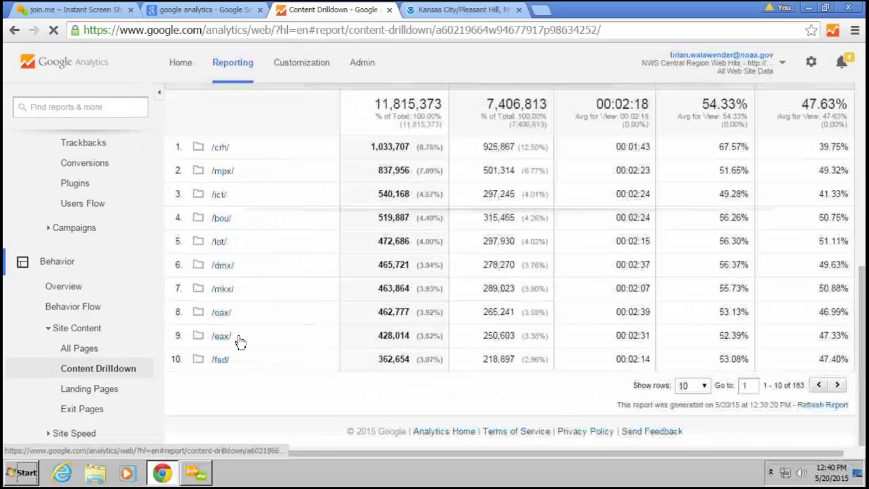
left_click(219, 173)
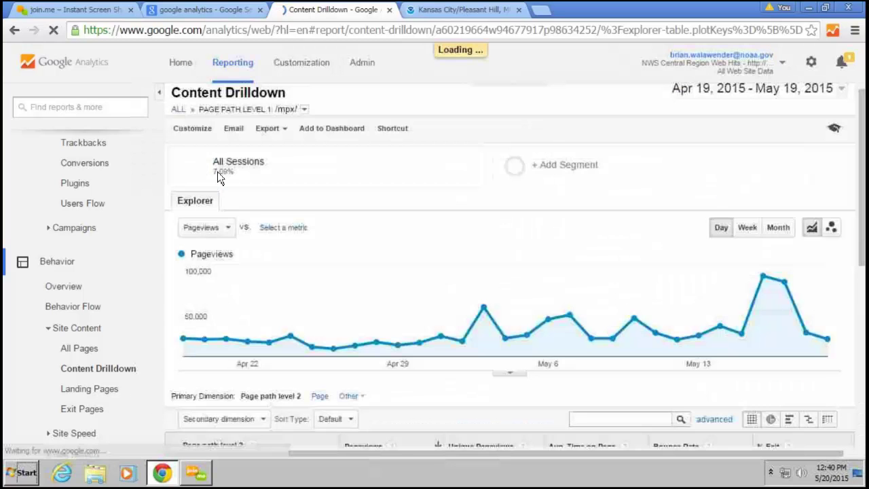
scroll(383, 207, "down", 3)
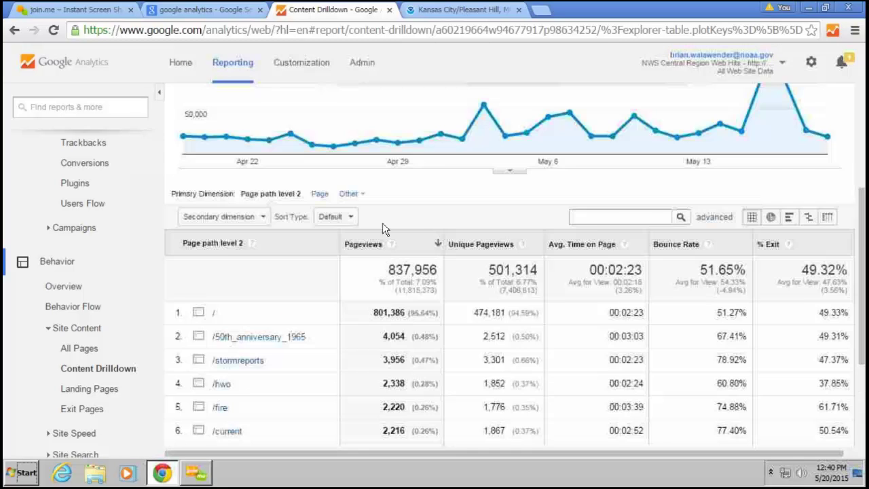
scroll(382, 229, "down", 2)
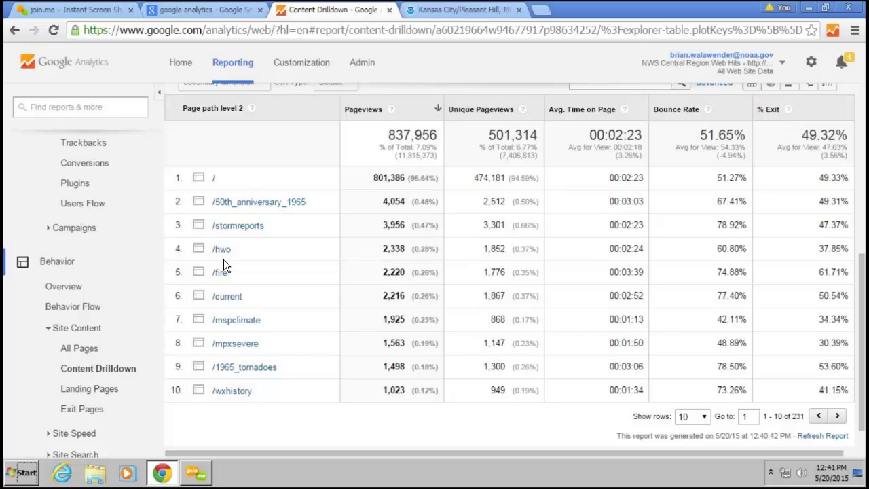
Isolate /mpx/50th_anniversary_1965: 4,054 pageviews with a spike around May 6
left_click(247, 206)
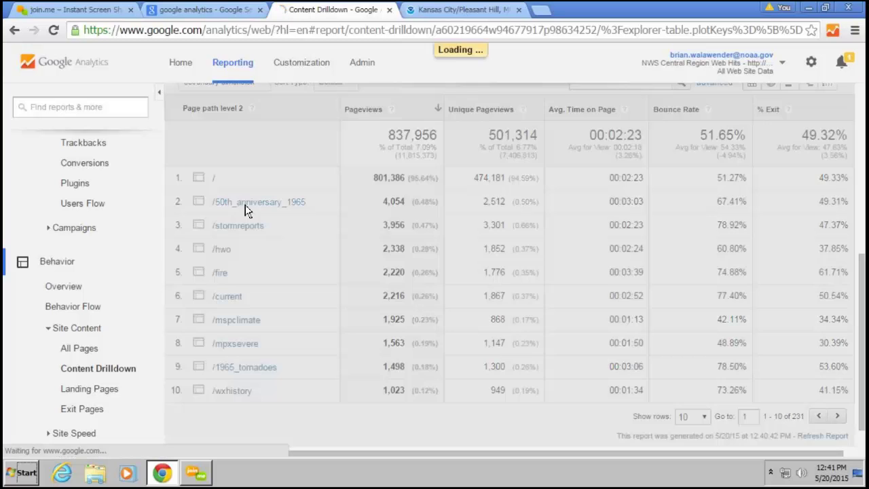
scroll(251, 226, "down", 2)
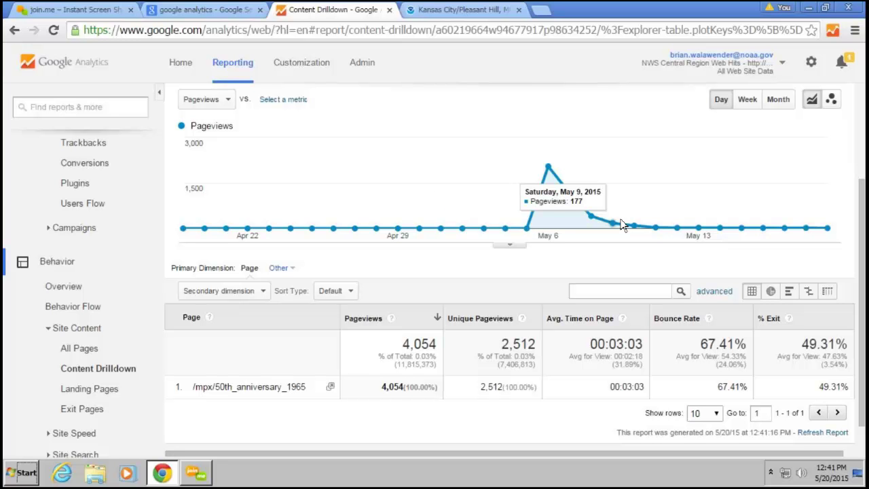
scroll(477, 246, "down", 1)
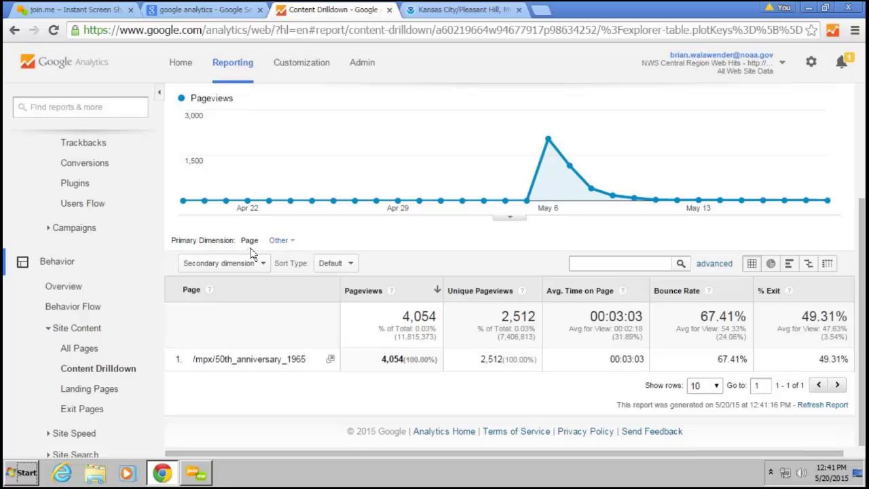
left_click(290, 245)
Set the primary dimension to Landing Page from the alphabetical list; /mpx/ leads with 2,508 pageviews
left_click(289, 245)
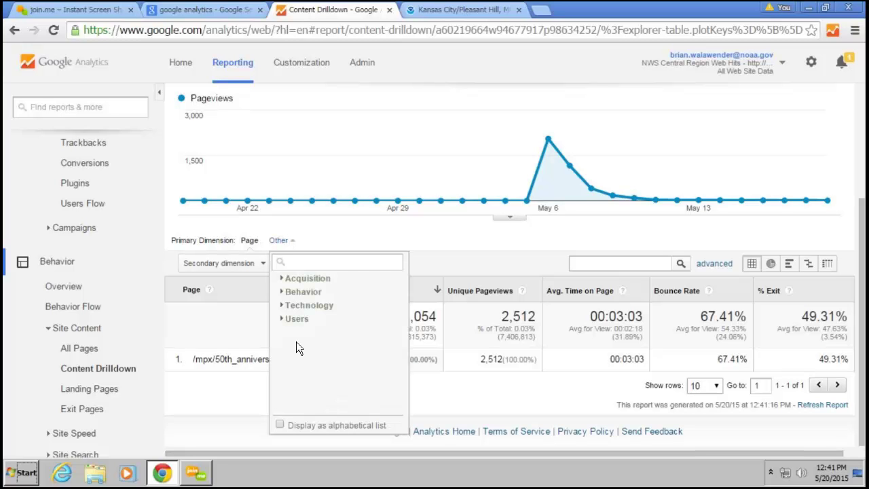
left_click(279, 425)
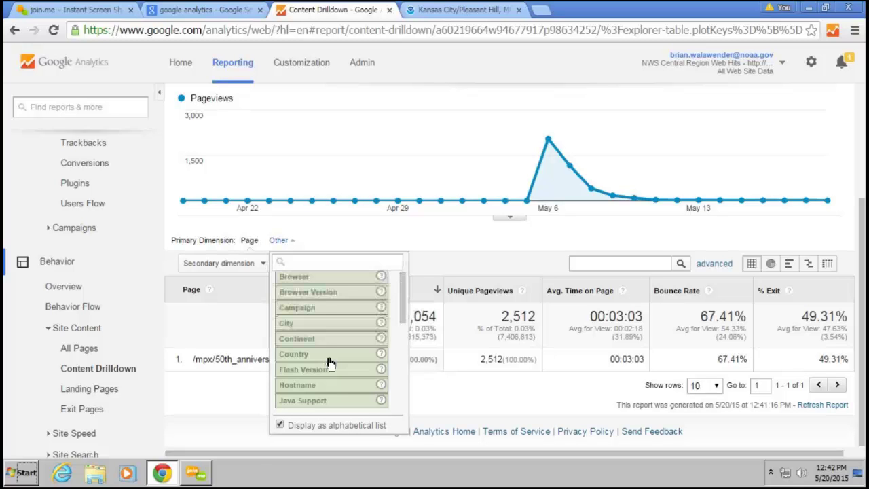
scroll(329, 365, "down", 2)
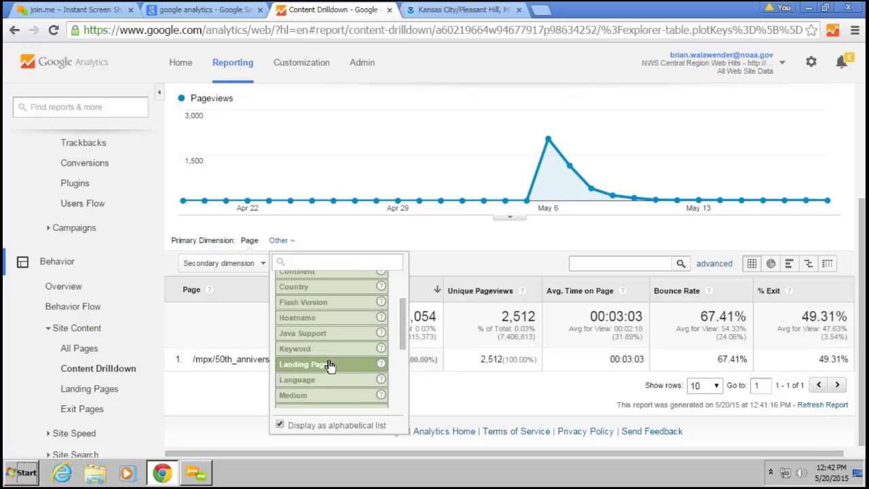
scroll(329, 364, "down", 1)
left_click(324, 346)
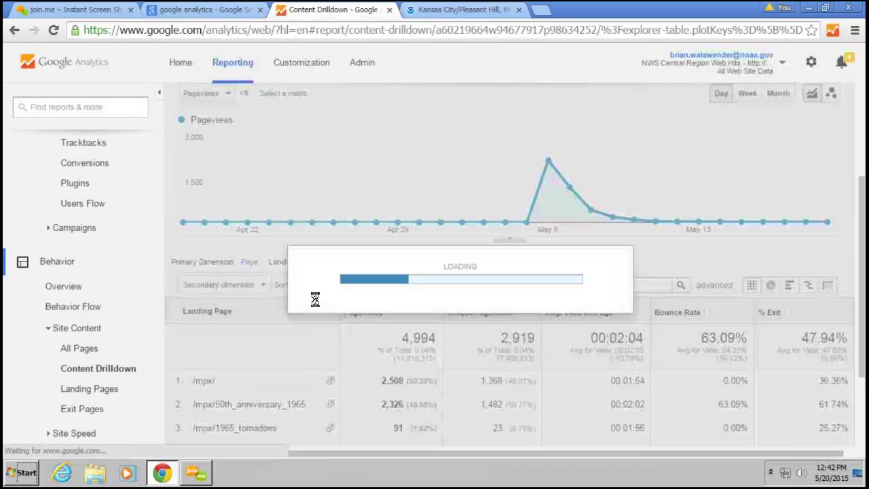
scroll(316, 302, "down", 2)
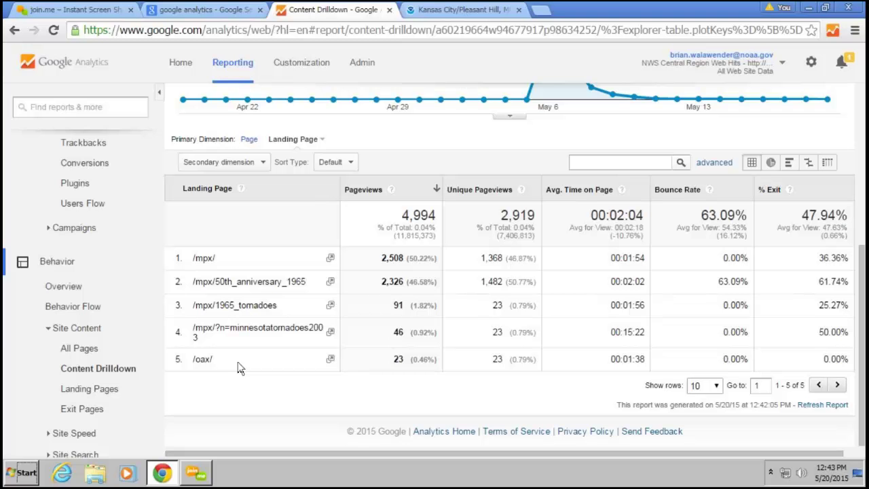
scroll(119, 353, "down", 1)
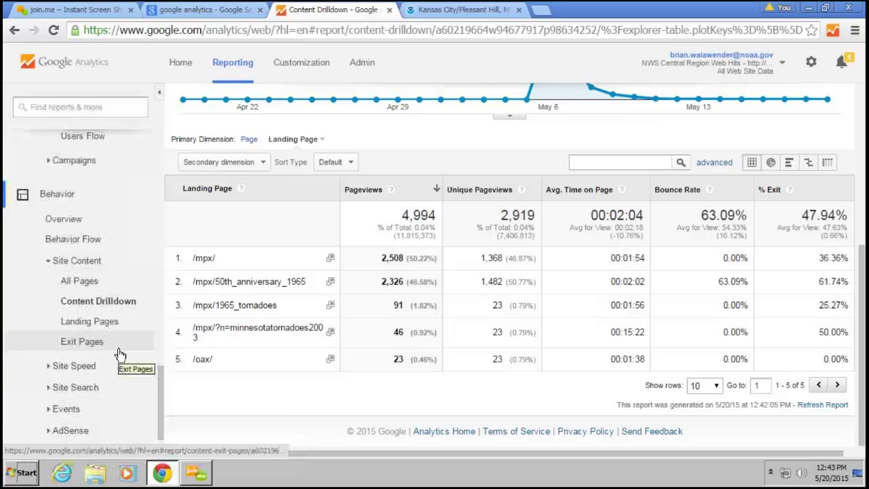
Open Behavior > Events > Top Events and drill into the Outgoing Links event category
left_click(67, 409)
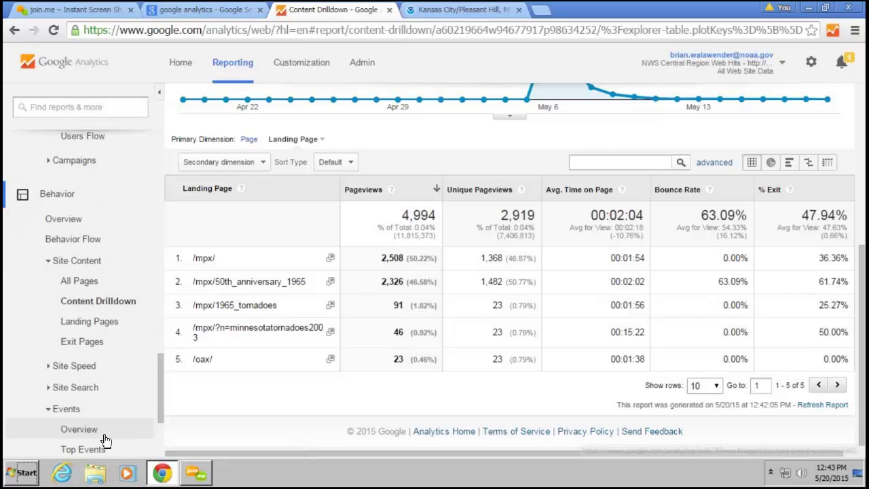
left_click(105, 438)
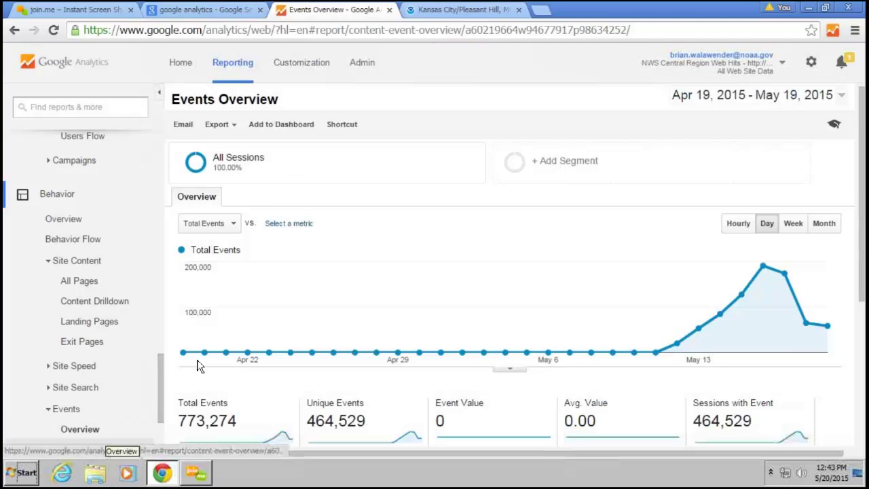
scroll(199, 365, "down", 3)
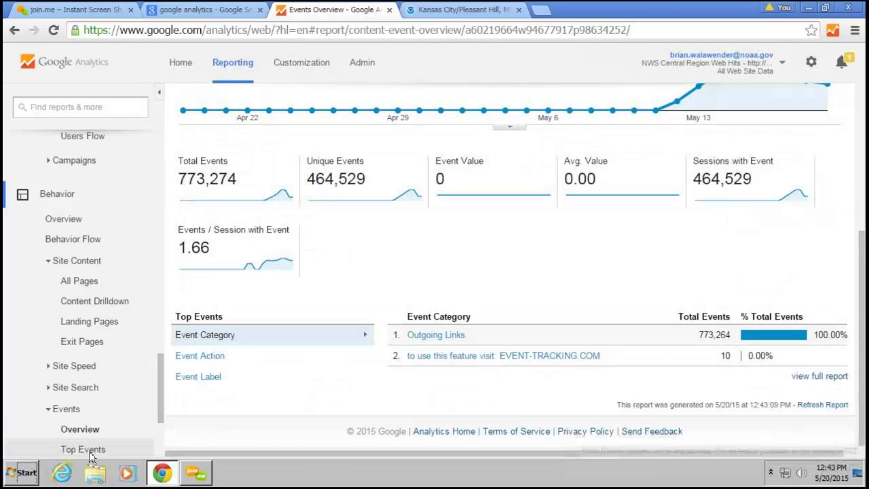
left_click(89, 451)
scroll(278, 297, "down", 2)
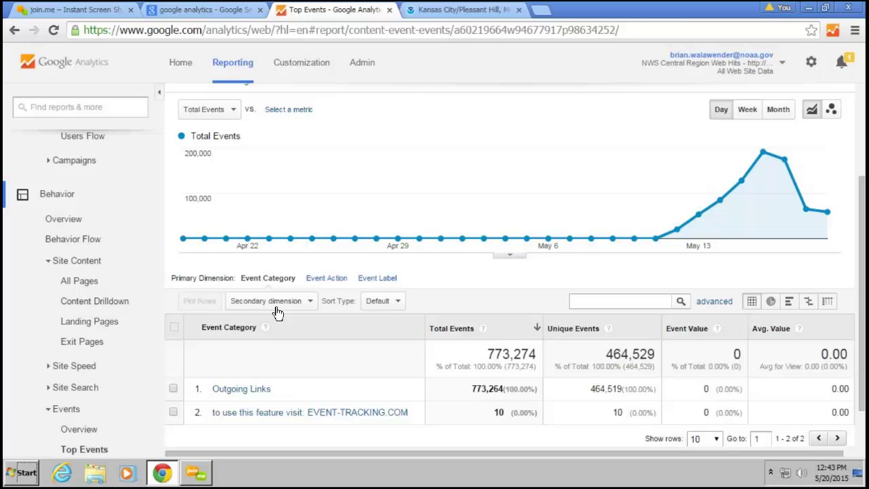
left_click(260, 389)
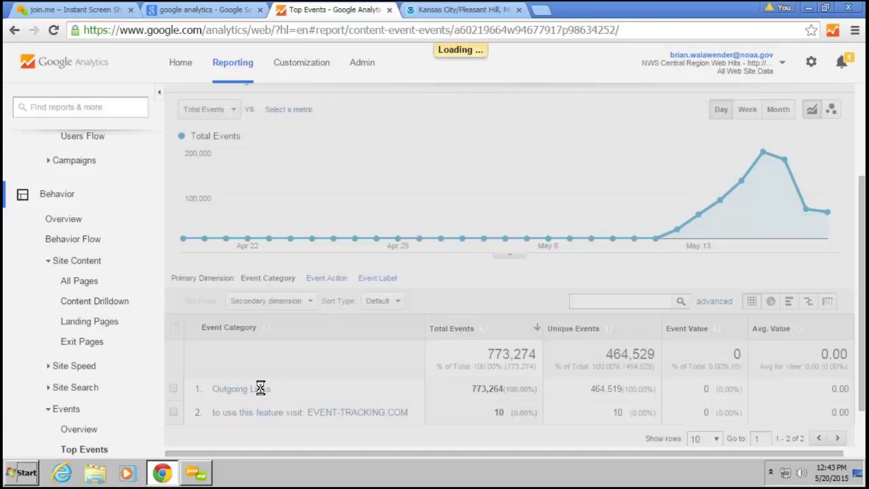
scroll(360, 282, "down", 4)
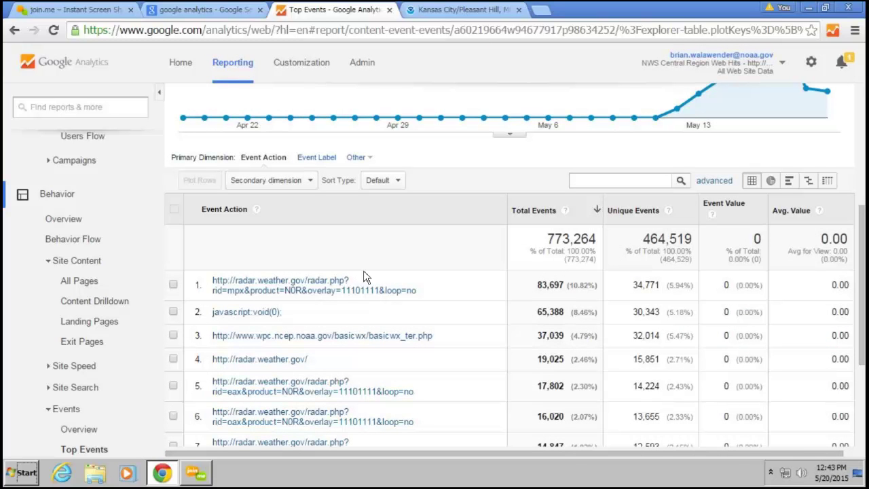
scroll(363, 274, "up", 2)
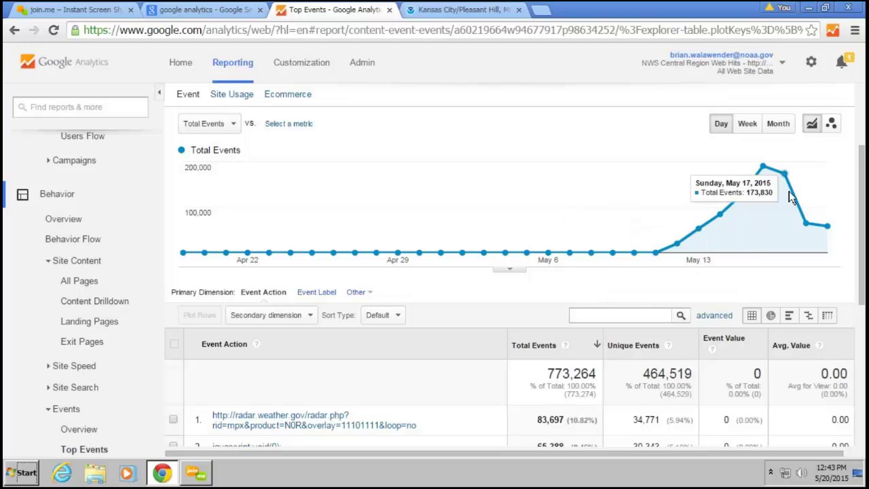
scroll(377, 247, "down", 3)
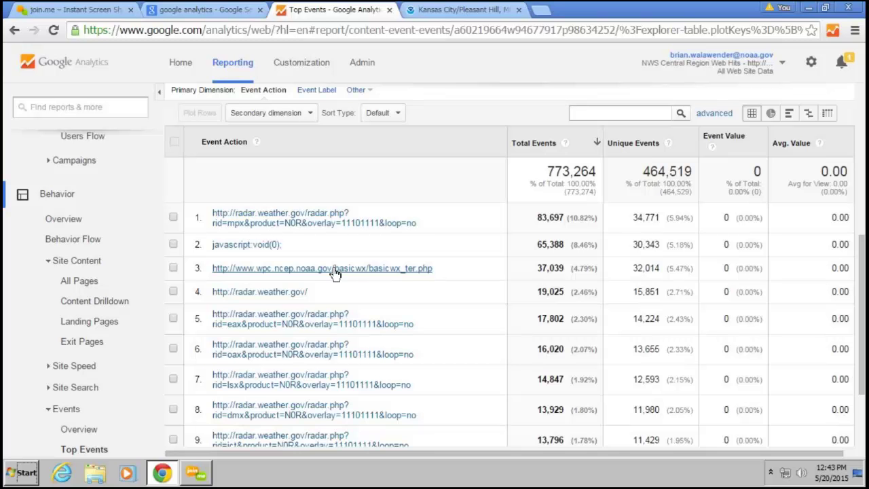
Show 1000 rows per page in the Outgoing Links events table
scroll(334, 274, "down", 2)
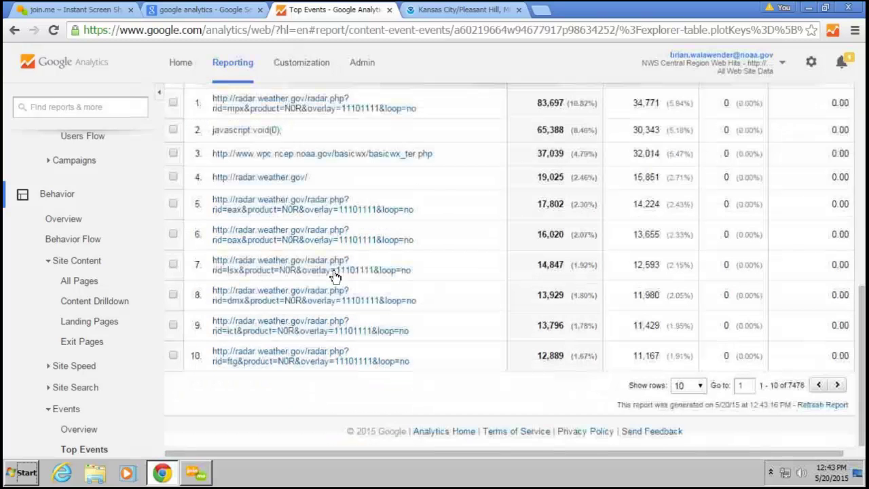
left_click(671, 385)
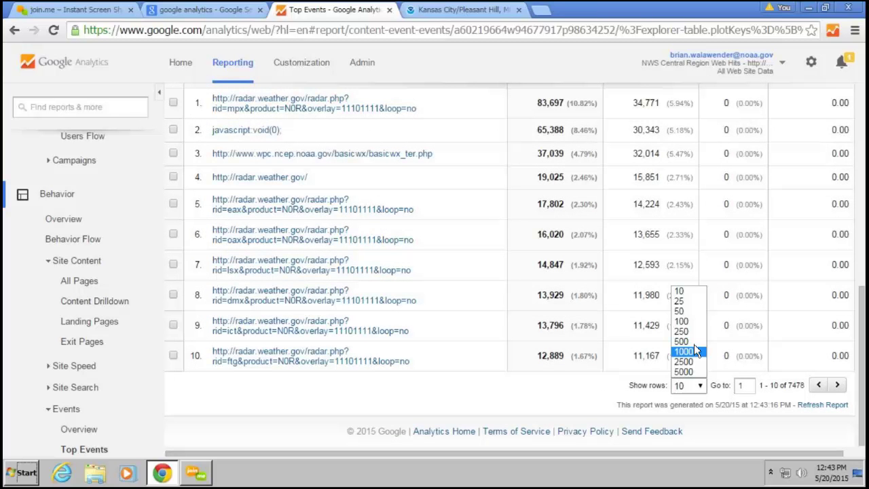
left_click(682, 310)
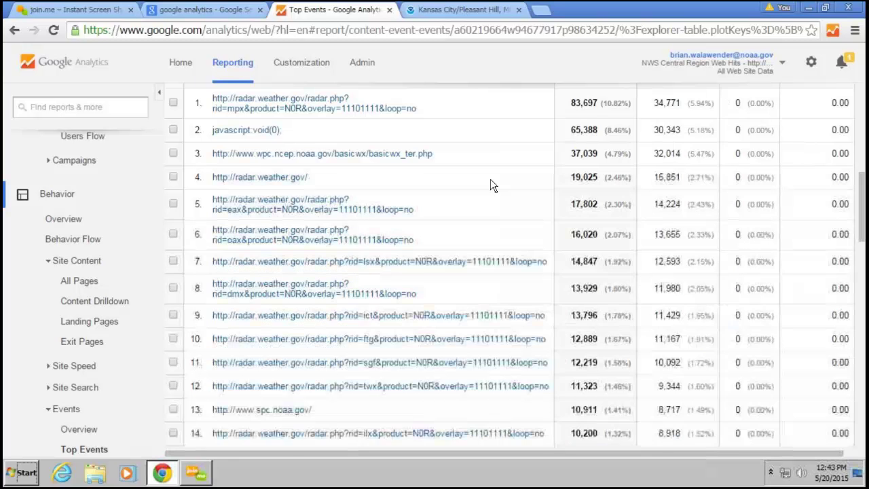
scroll(354, 356, "down", 1)
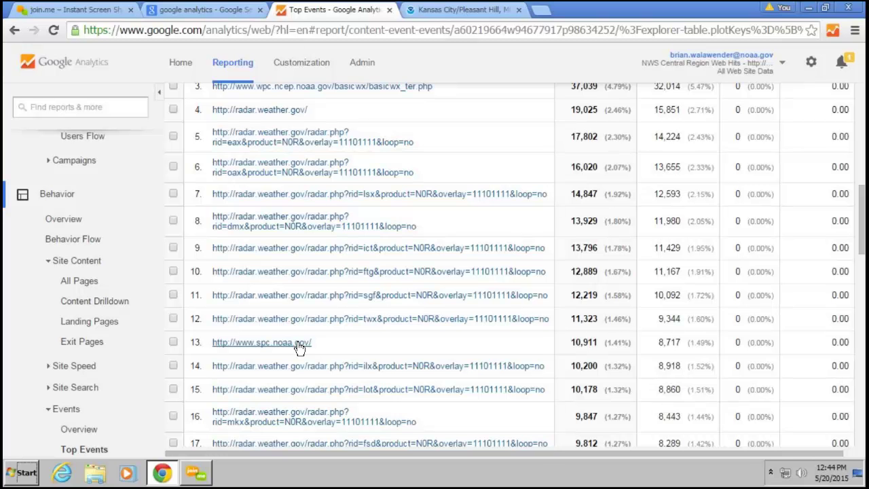
scroll(300, 357, "down", 5)
scroll(301, 367, "up", 5)
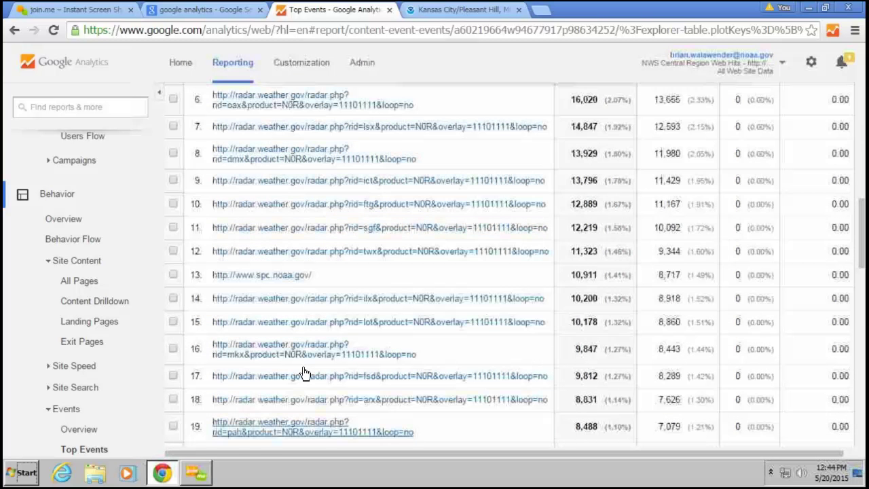
scroll(285, 353, "up", 10)
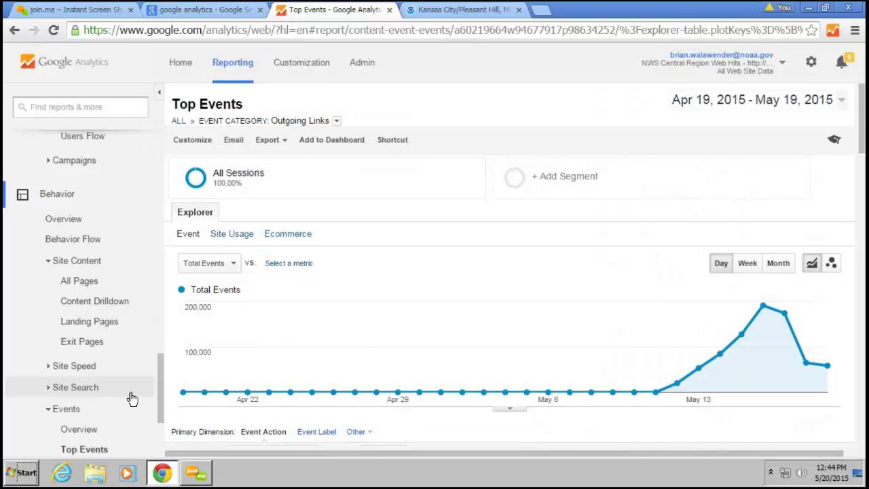
Open Content Drilldown and set the date range to May 13–19, 2015
left_click(96, 303)
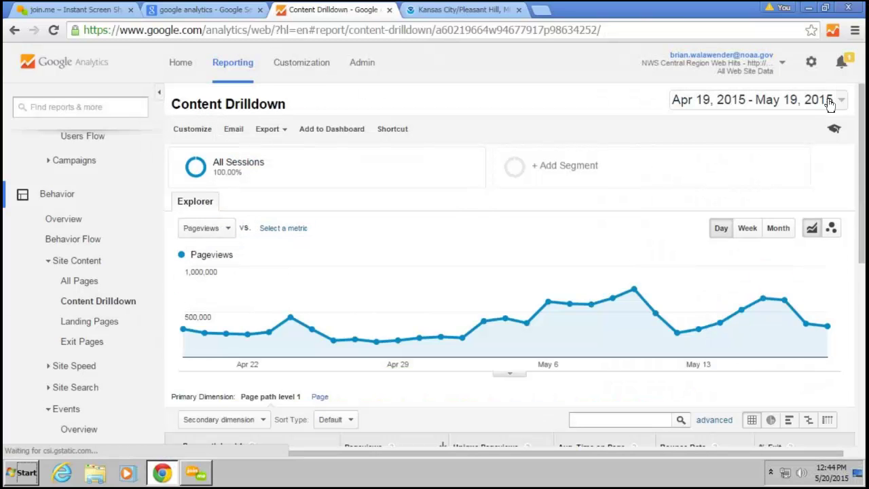
left_click(805, 109)
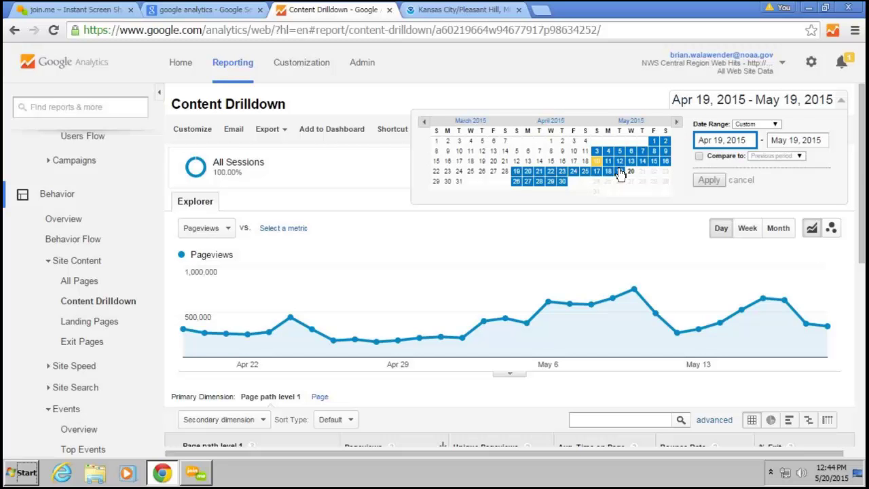
left_click(629, 162)
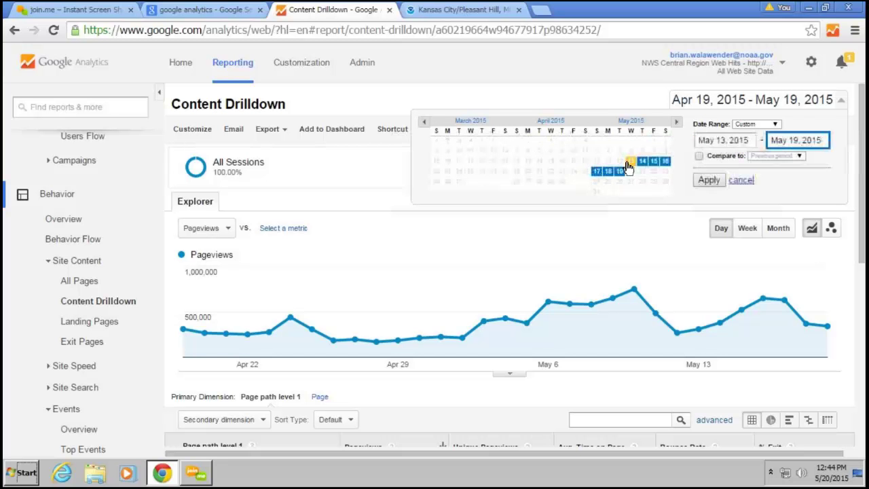
left_click(710, 180)
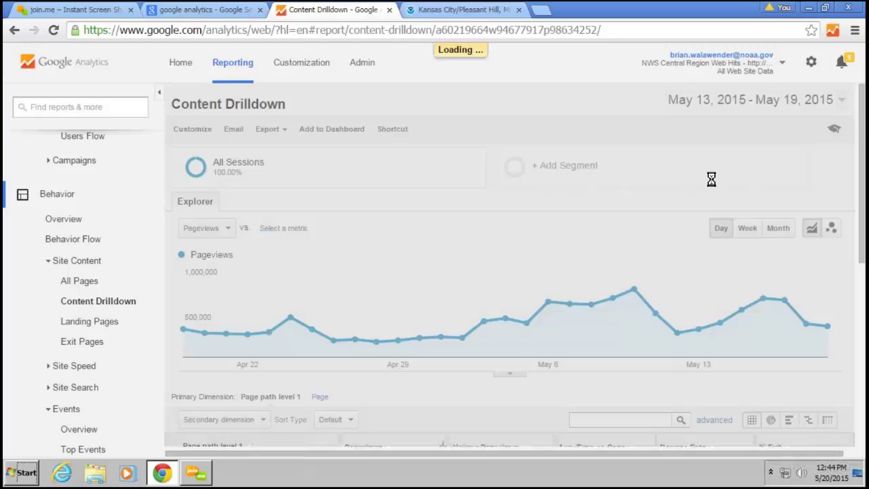
scroll(713, 185, "down", 2)
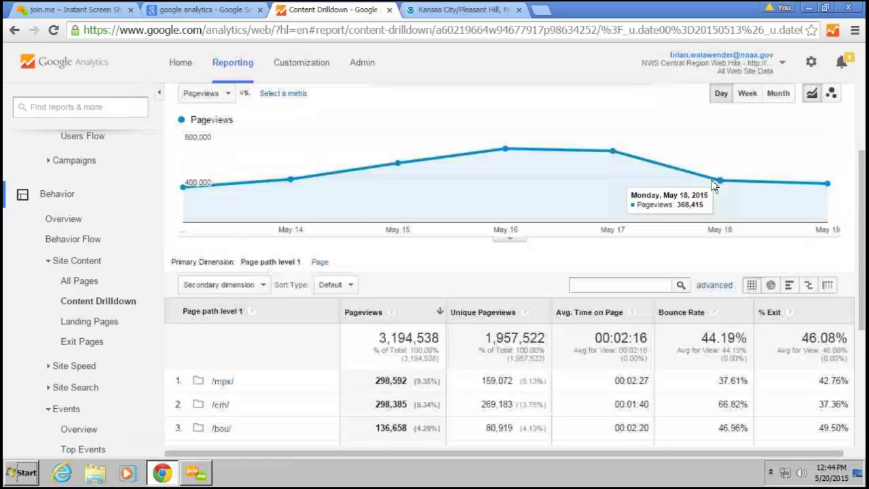
scroll(714, 185, "down", 3)
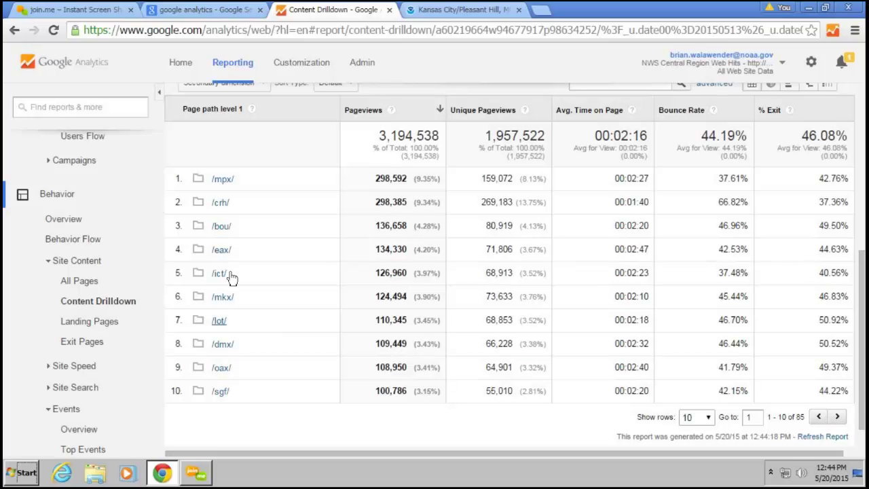
Drill into /mpx/ to list second-level paths like /stormreports and /mpxsevere
left_click(224, 180)
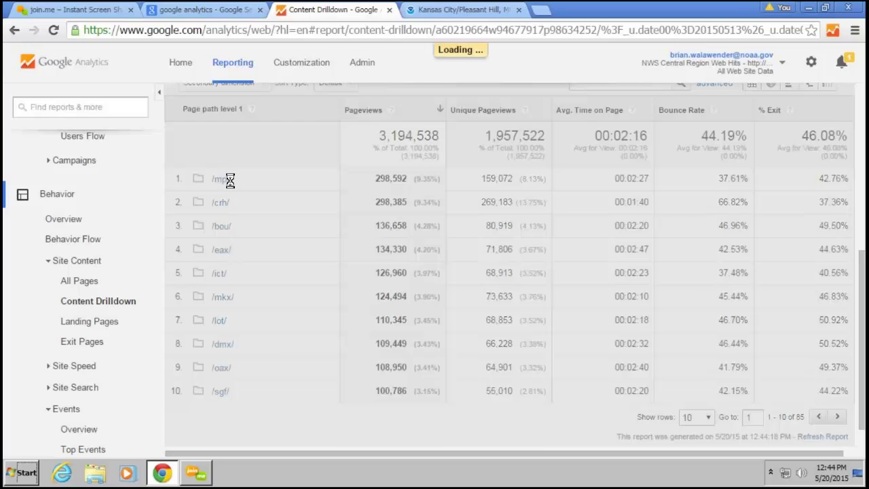
scroll(280, 252, "down", 3)
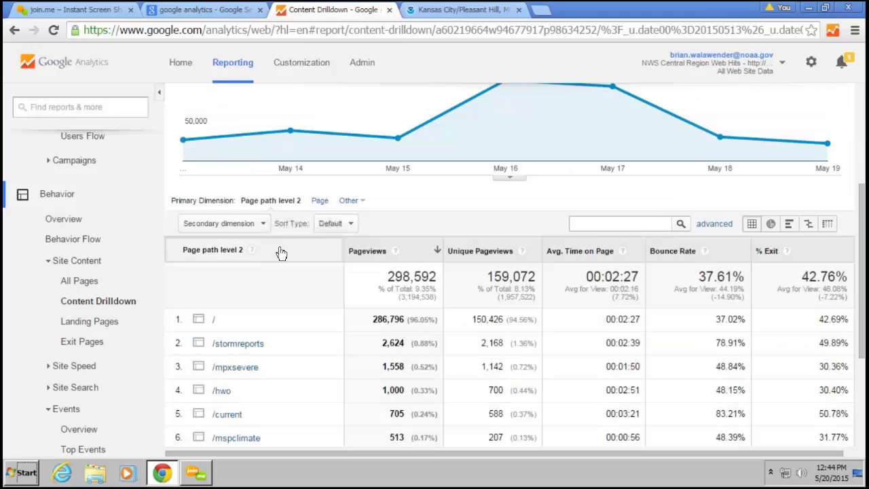
scroll(280, 252, "down", 1)
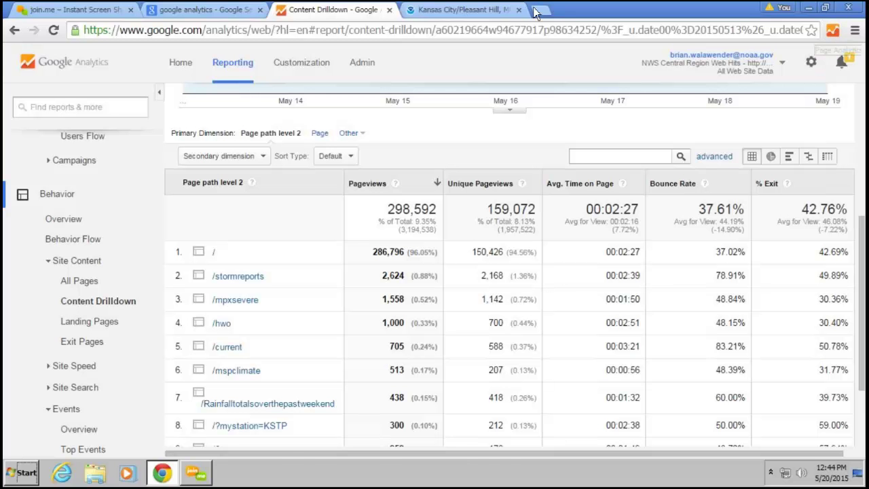
Show Page Analytics click-percentage bubbles on weather.gov/eax at the 0.10% threshold
left_click(461, 10)
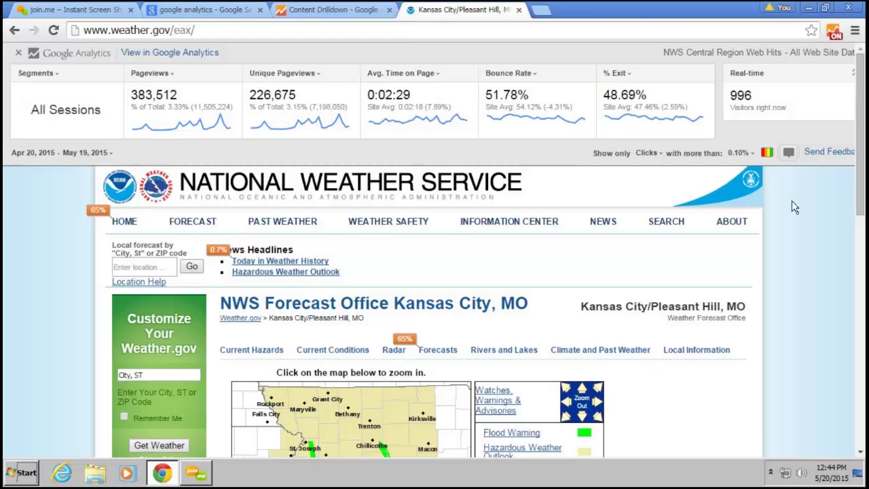
left_click_drag(861, 197, 455, 223)
mouse_move(251, 266)
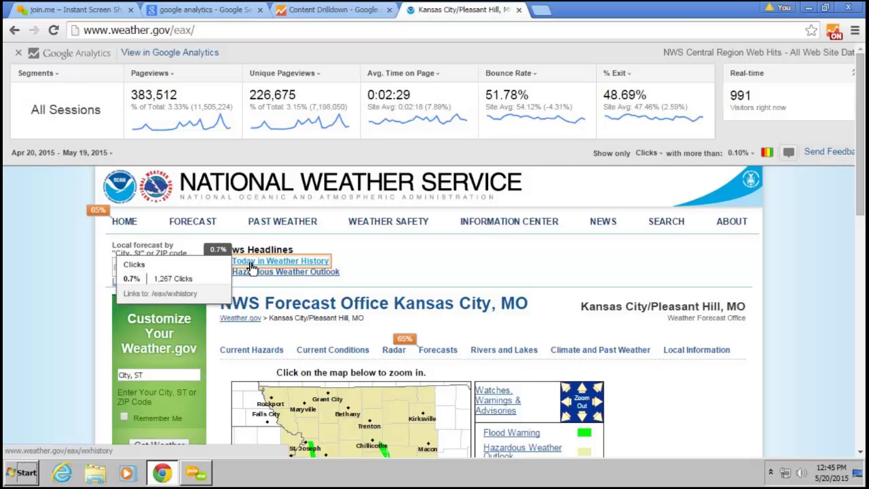
scroll(803, 313, "down", 5)
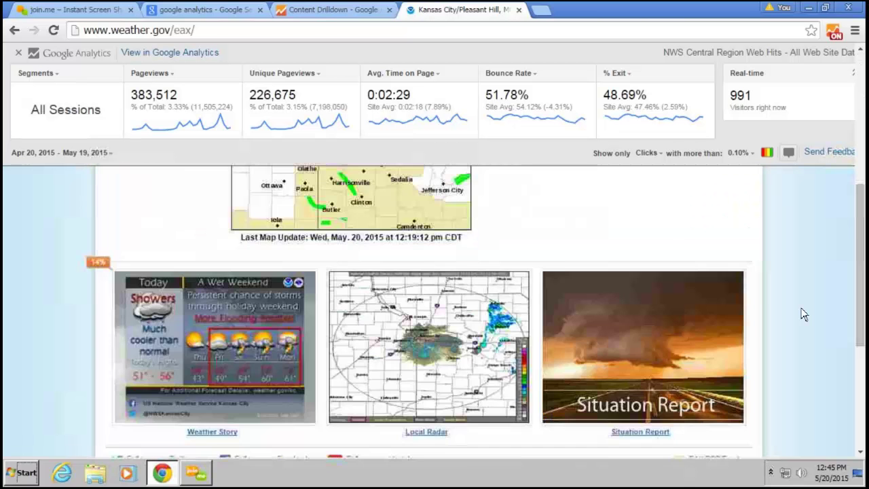
scroll(751, 352, "down", 2)
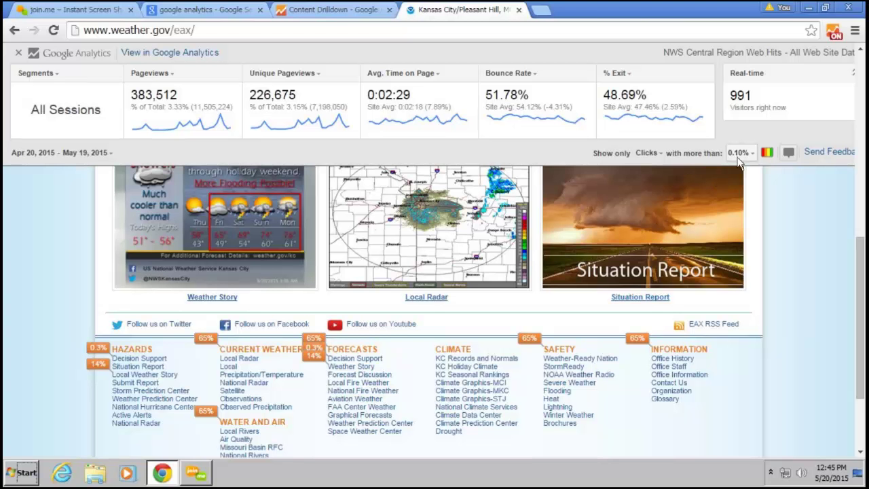
Lower the click threshold to 0.00% so every clicked link shows a bubble
left_click(739, 155)
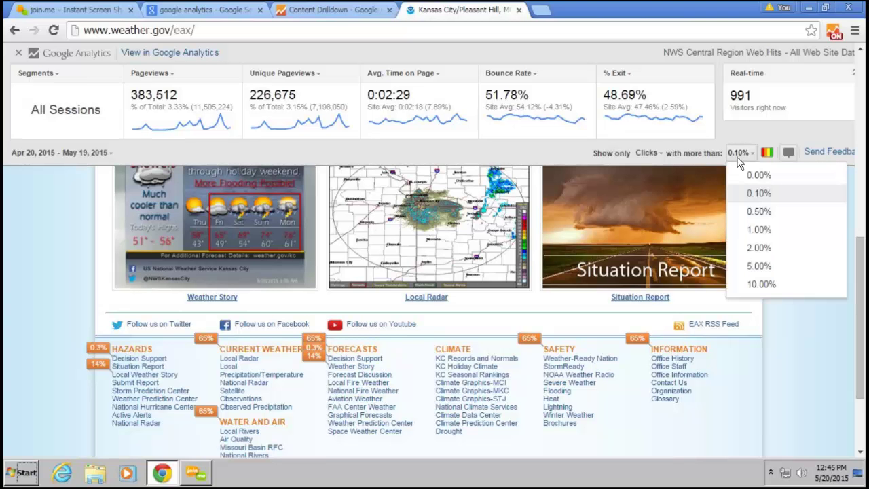
left_click(740, 174)
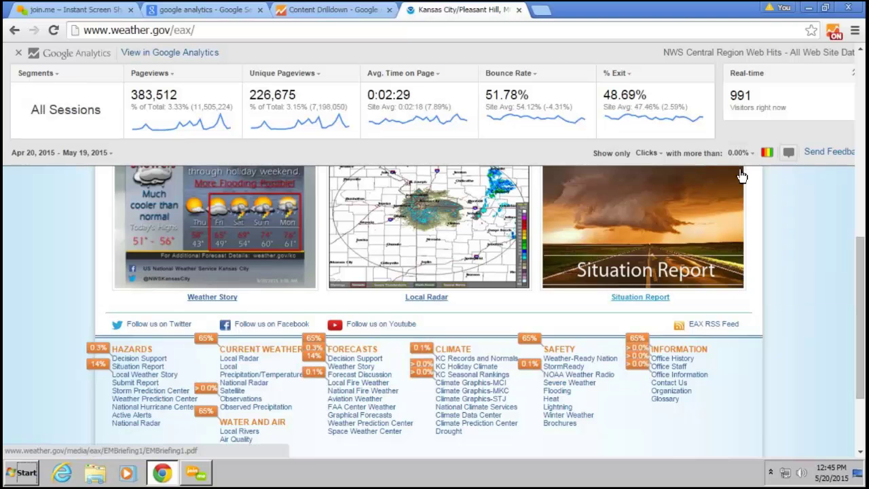
scroll(805, 265, "up", 3)
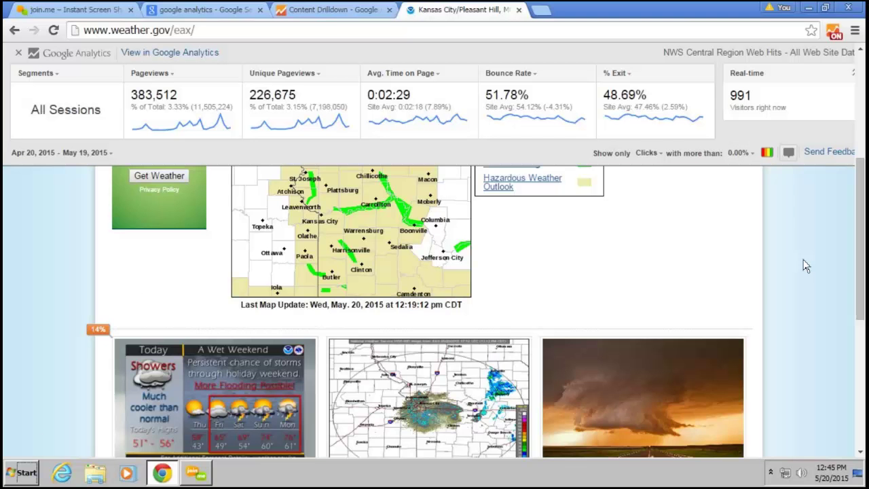
scroll(805, 265, "up", 3)
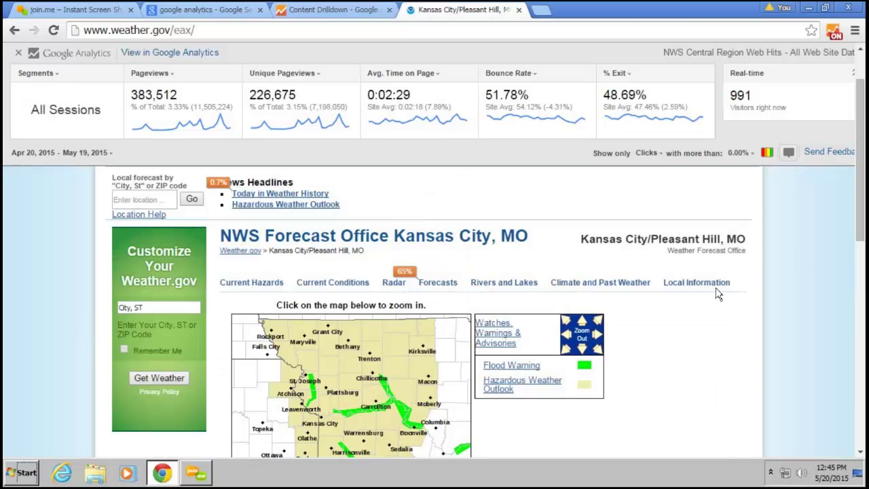
mouse_move(712, 286)
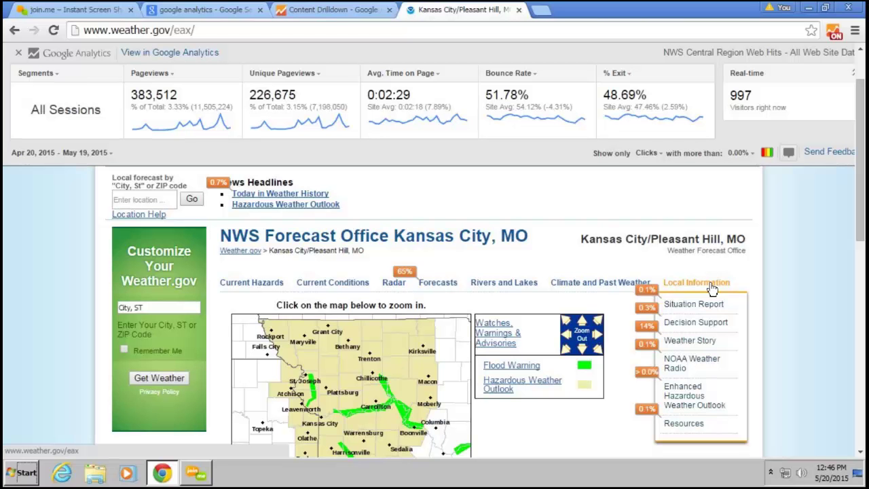
mouse_move(701, 322)
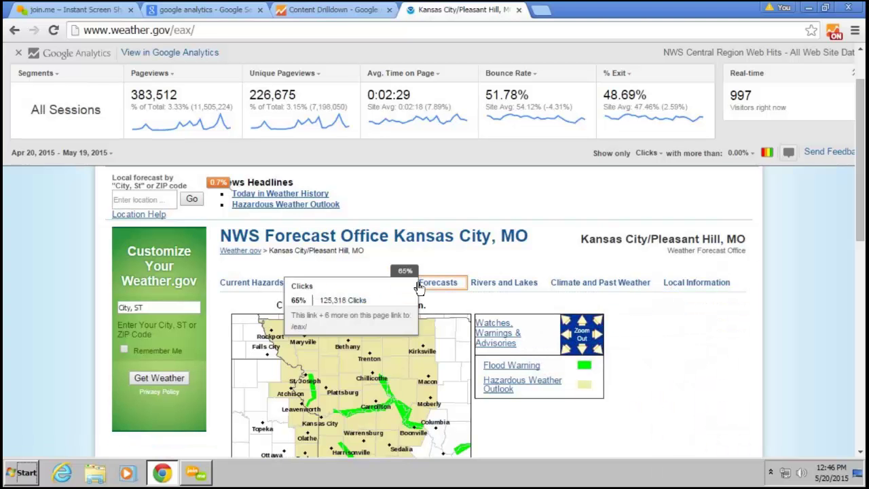
mouse_move(430, 289)
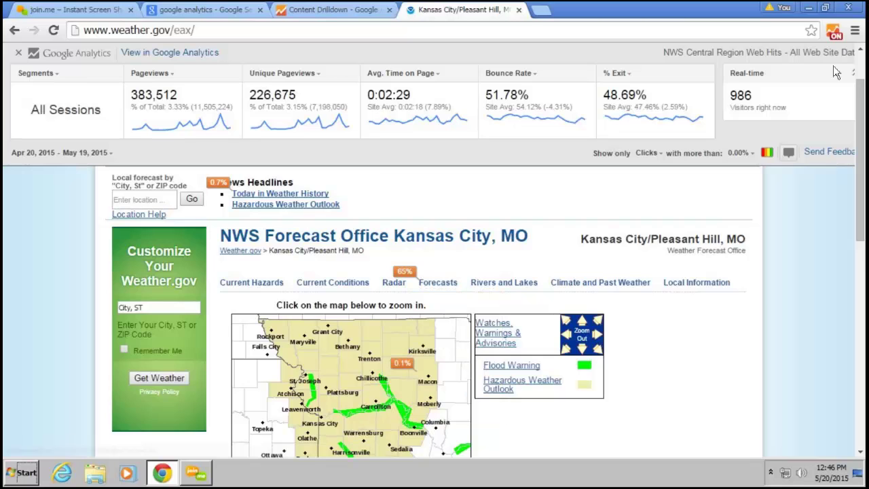
Toggle the overlay off and on, check its date range, then return to Content Drilldown
left_click(834, 32)
left_click(839, 38)
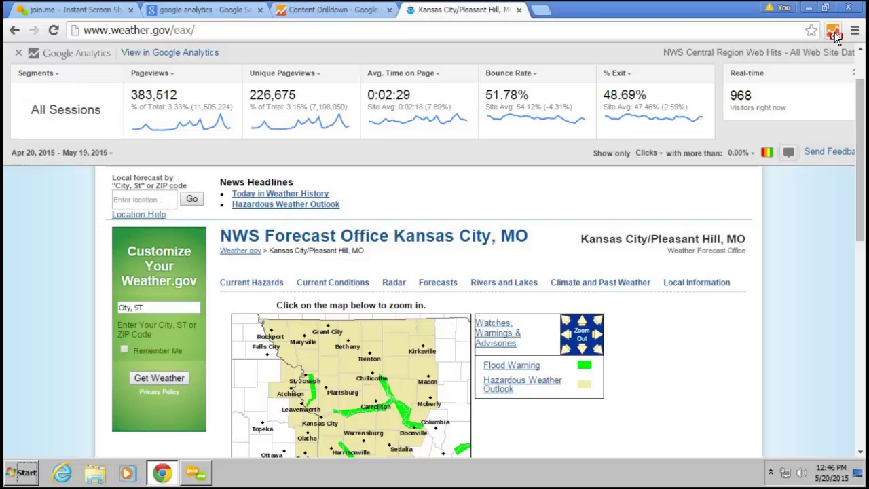
left_click(55, 153)
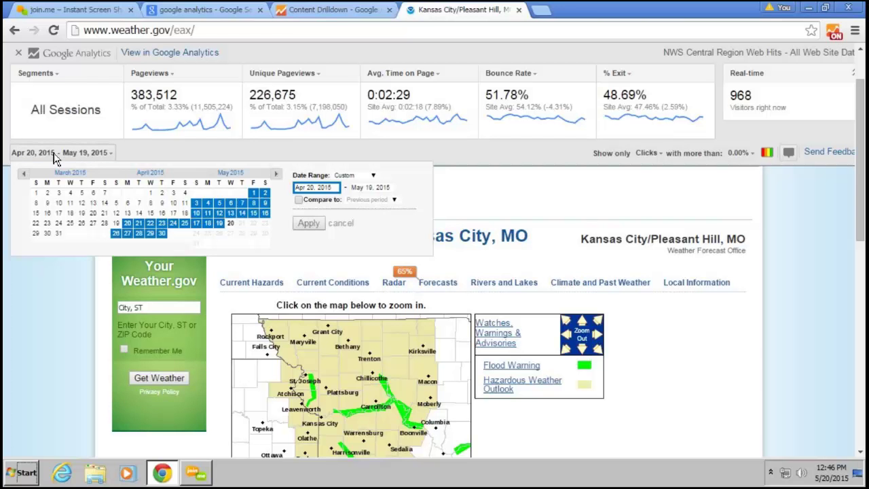
left_click(838, 181)
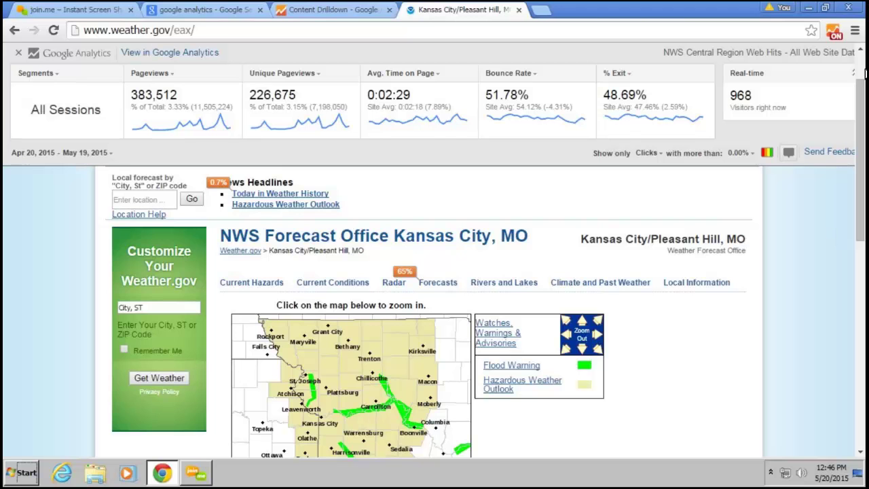
left_click(297, 8)
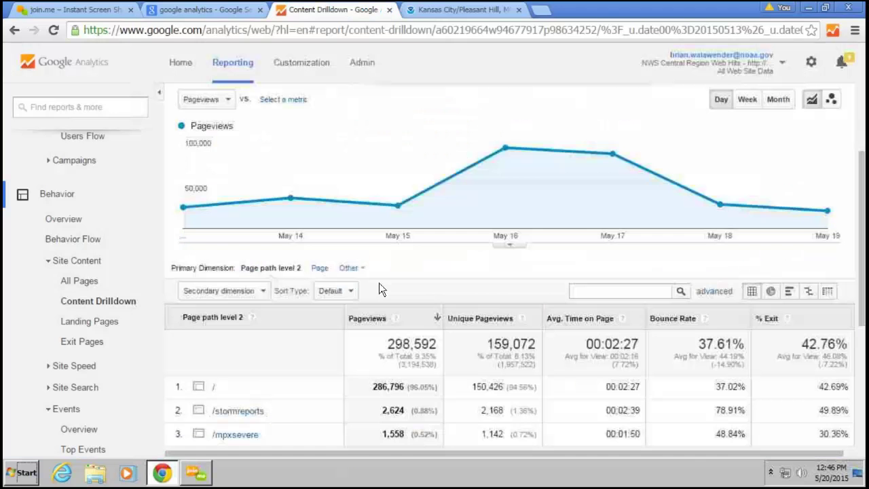
Chart the pageviews by Month instead of by day
scroll(301, 315, "up", 3)
scroll(20, 339, "up", 3)
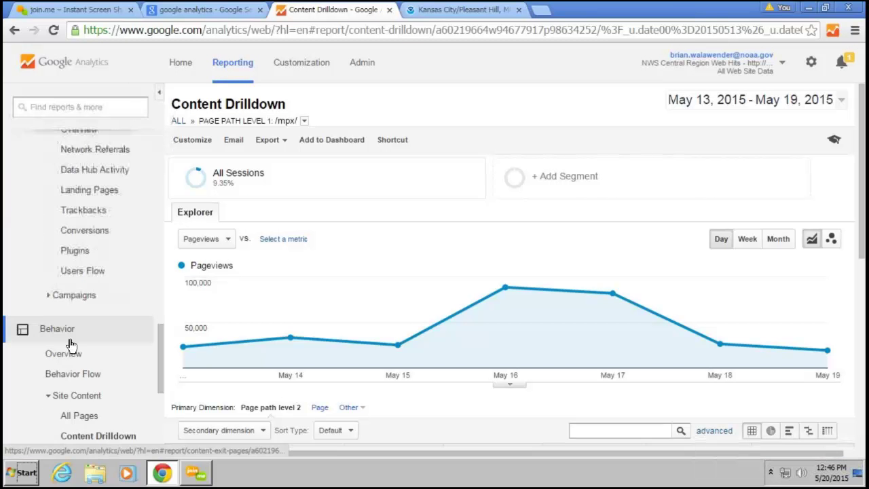
scroll(71, 345, "up", 5)
scroll(71, 344, "up", 5)
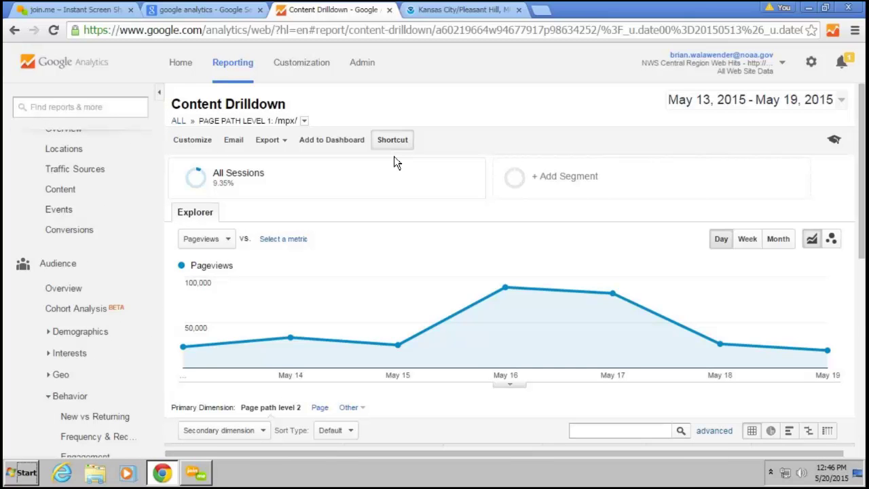
scroll(390, 293, "down", 2)
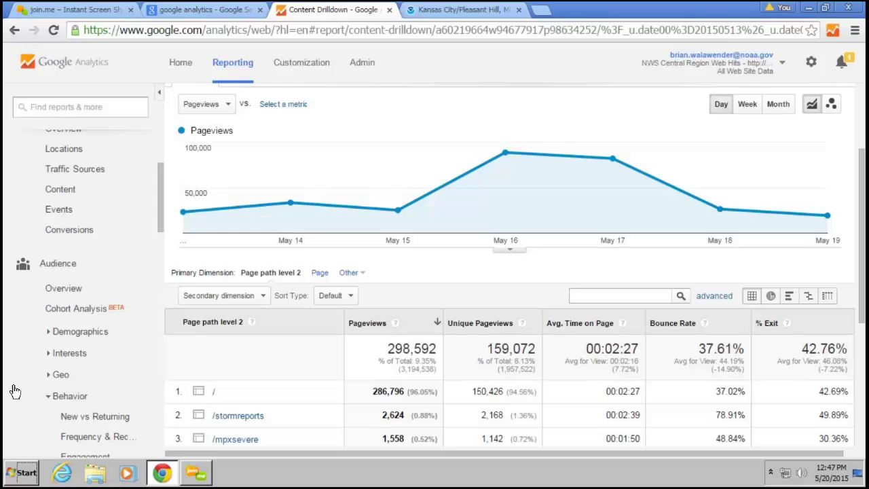
left_click(813, 106)
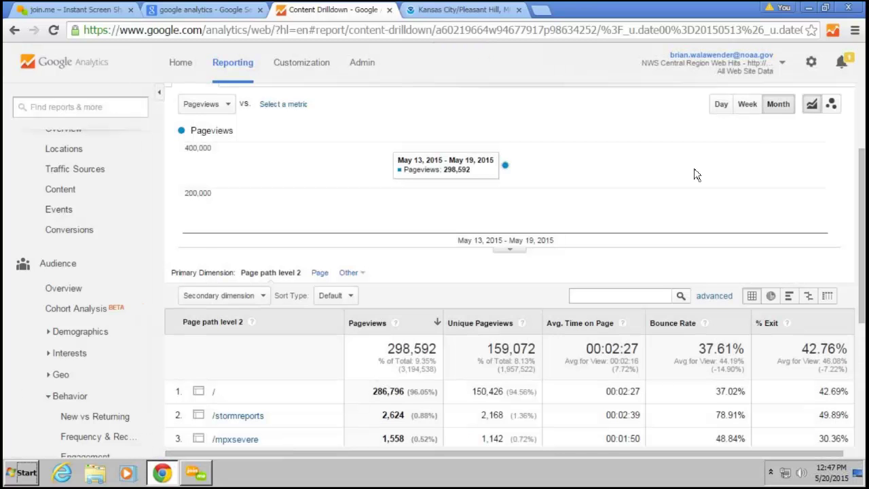
Reload Content Drilldown at top-level folders for May 13–19, led by /mpx/ with 298,592 pageviews
scroll(650, 197, "up", 2)
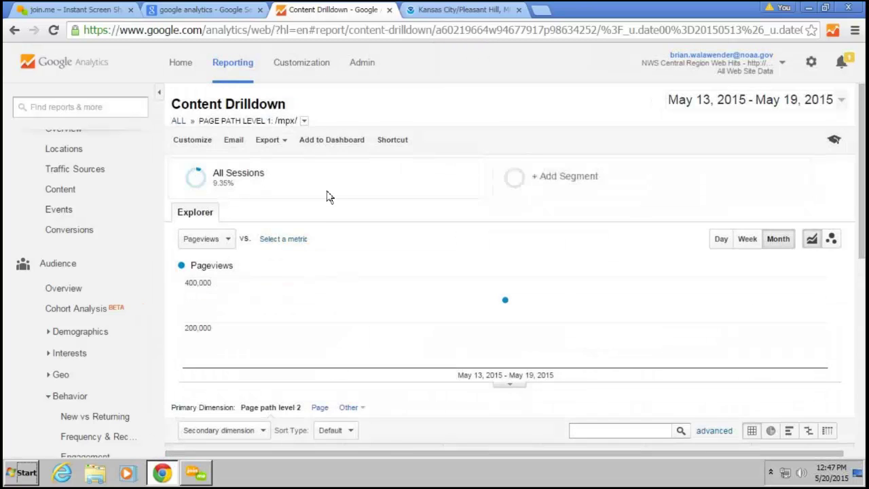
scroll(326, 196, "down", 3)
scroll(113, 370, "down", 3)
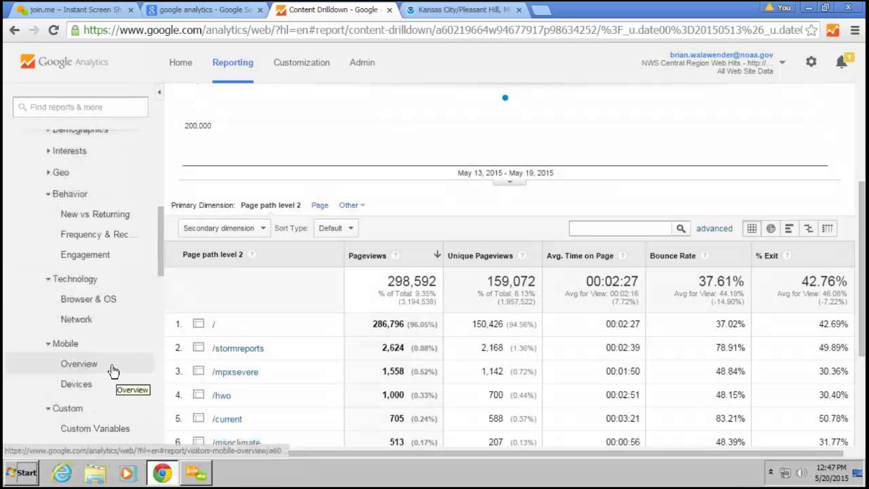
scroll(107, 360, "down", 2)
scroll(106, 355, "down", 3)
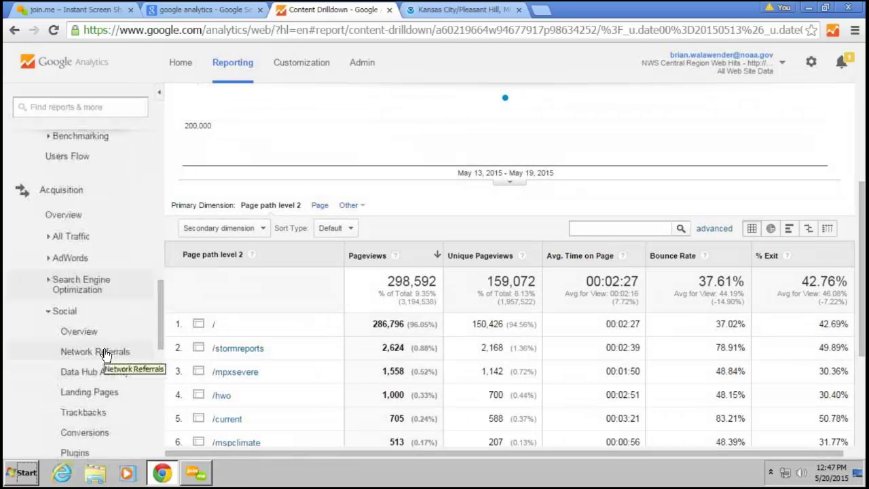
scroll(107, 394, "down", 3)
left_click(108, 438)
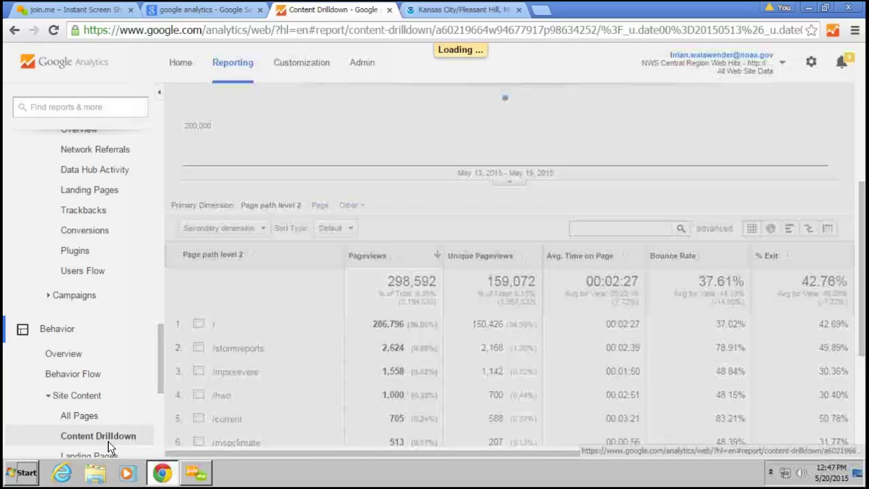
scroll(299, 338, "down", 3)
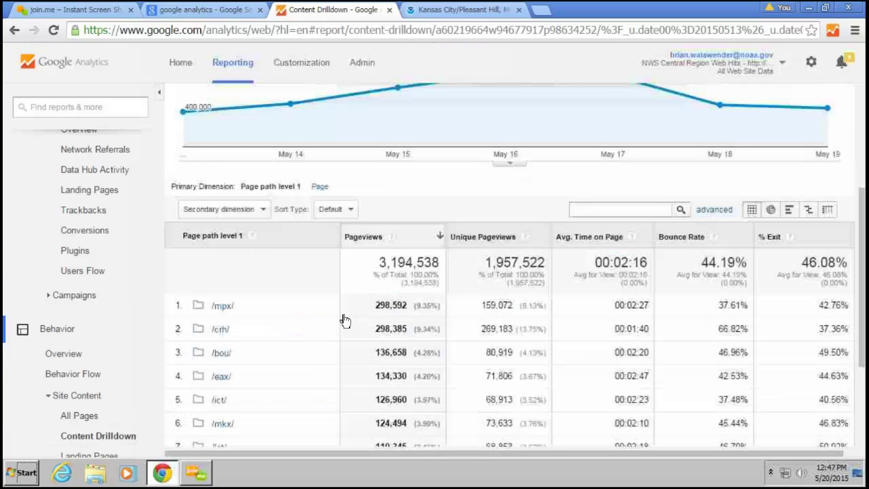
scroll(344, 320, "down", 3)
scroll(344, 321, "up", 8)
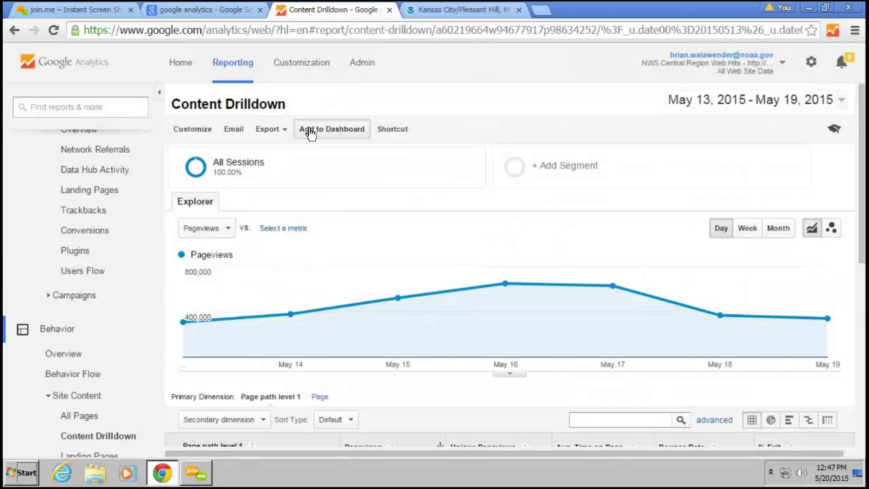
Add the Content Drilldown Pageviews timeline widget to the WFO Pub dashboard
left_click(309, 131)
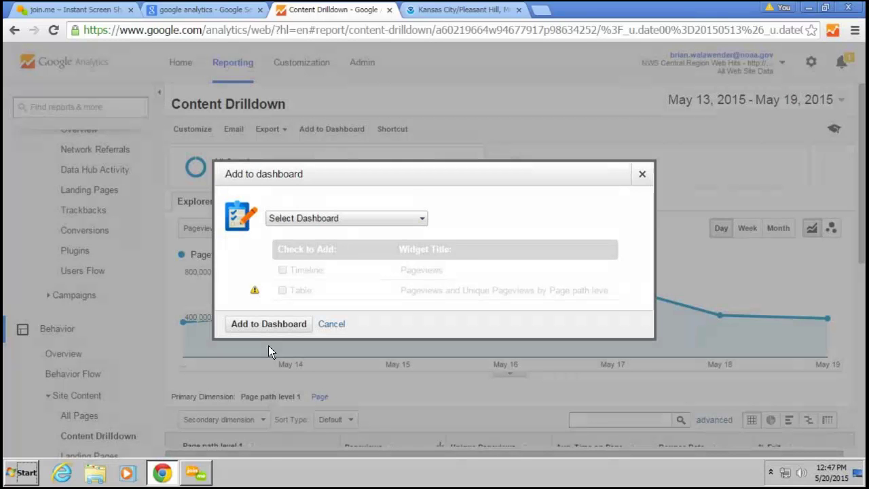
left_click(296, 219)
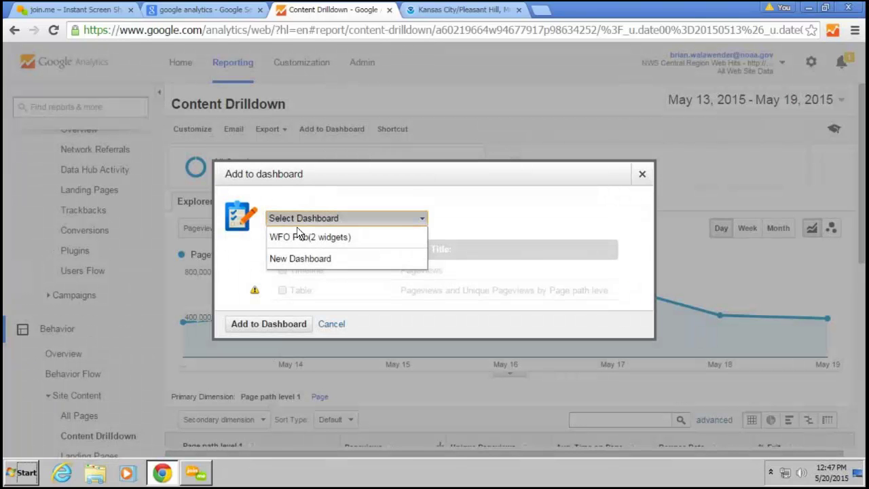
left_click(299, 236)
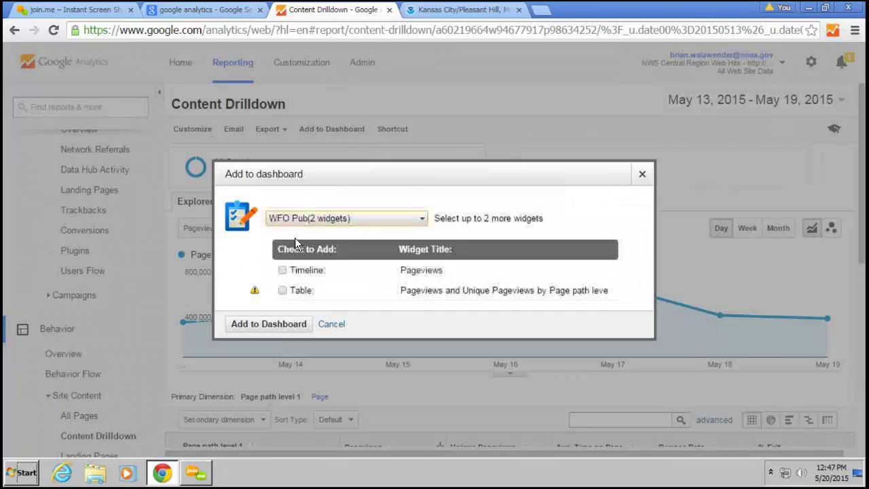
left_click(272, 326)
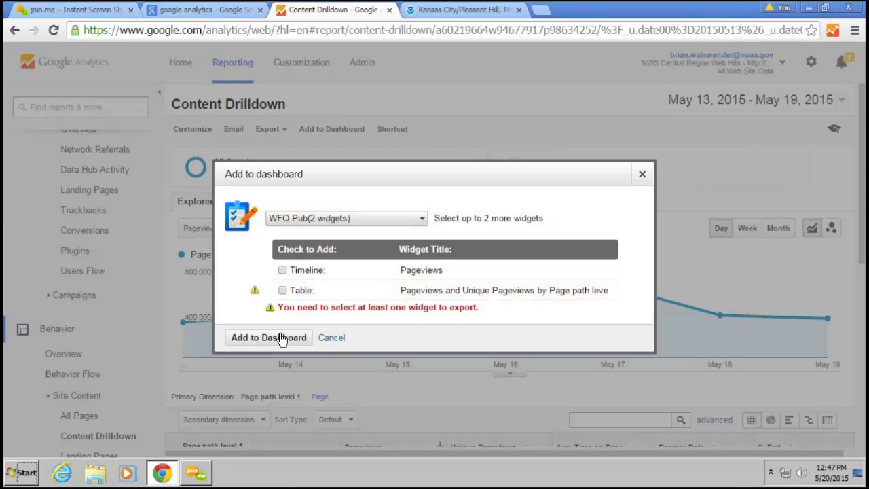
left_click(282, 271)
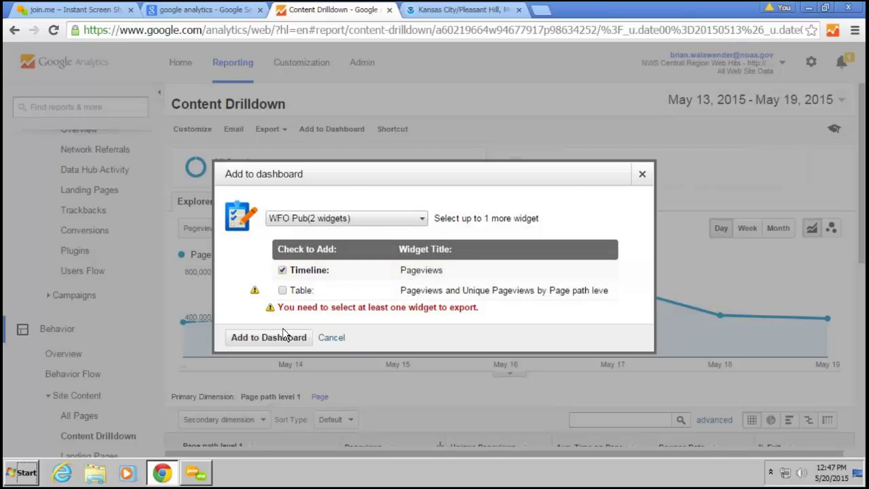
left_click(284, 336)
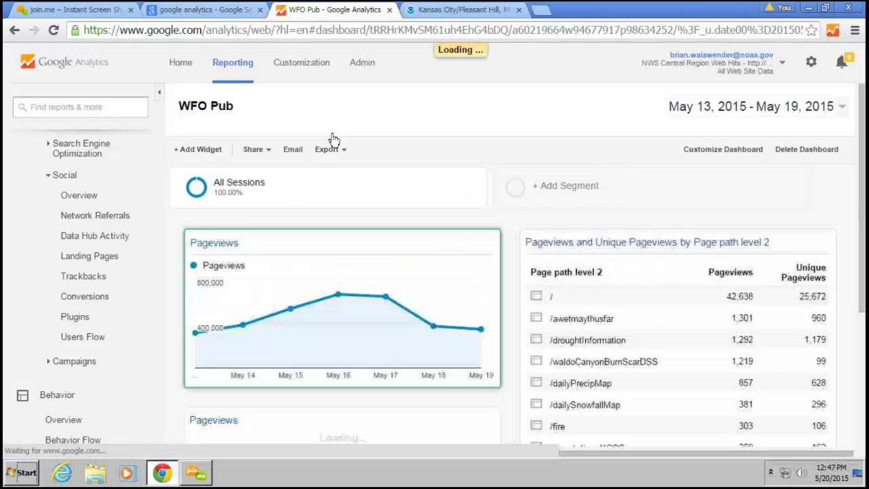
Leave the dashboard and reopen the Content Drilldown report for May 13–19, 2015
left_click(361, 63)
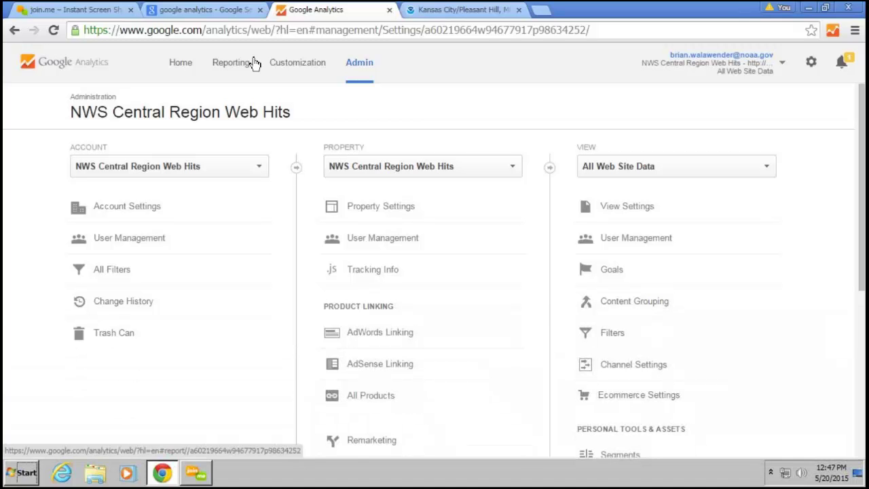
left_click(14, 30)
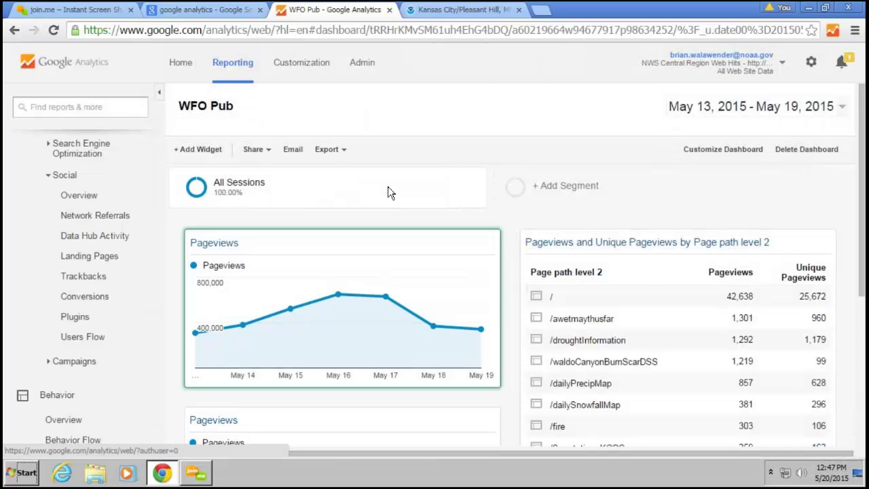
left_click(13, 29)
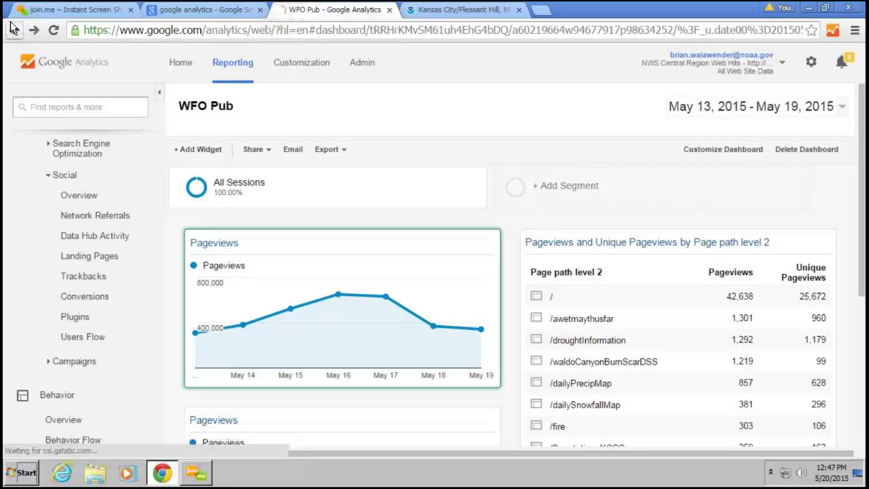
scroll(76, 238, "down", 5)
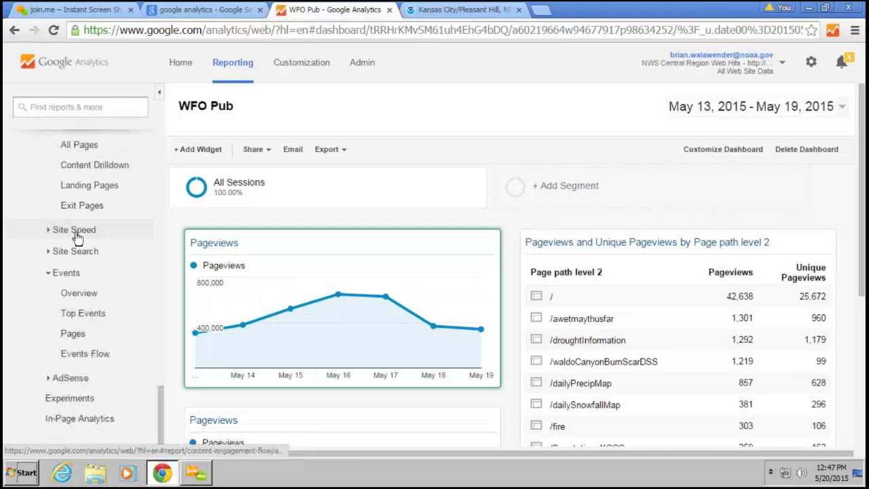
scroll(77, 237, "down", 1)
scroll(95, 316, "up", 1)
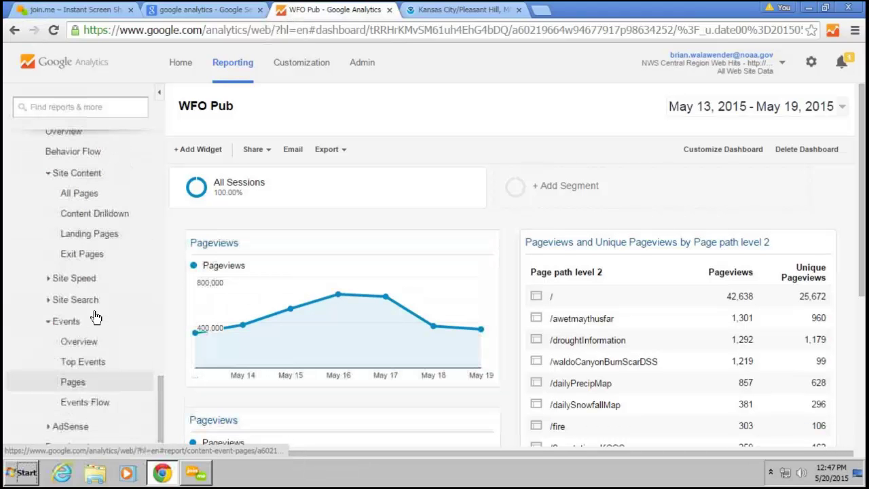
scroll(97, 289, "up", 1)
left_click(97, 280)
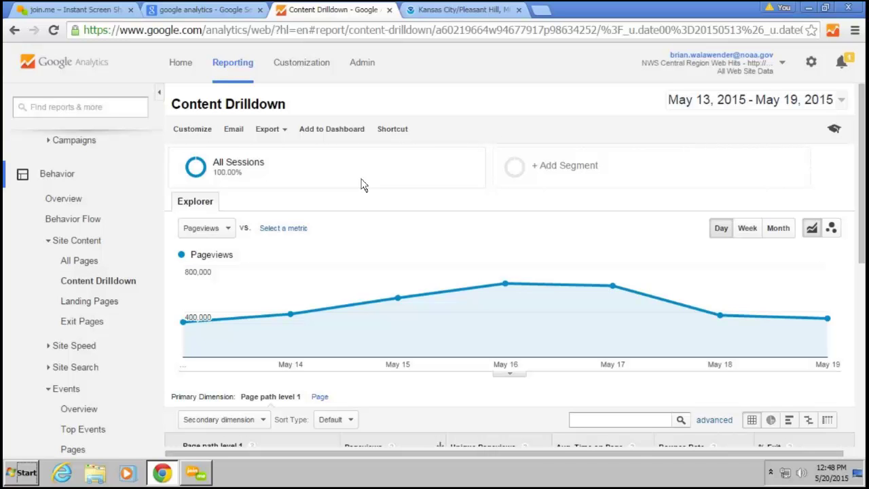
Review the 99 users and their permissions in Admin's User Management, then go back
left_click(363, 64)
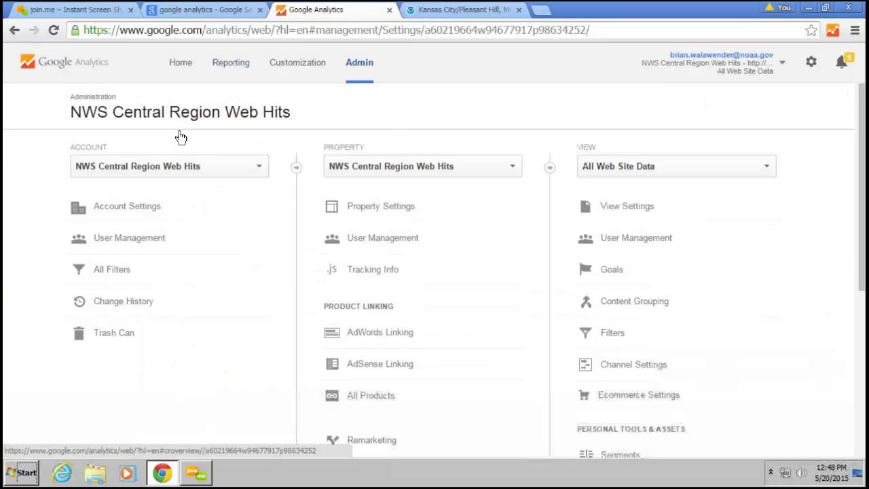
left_click(98, 245)
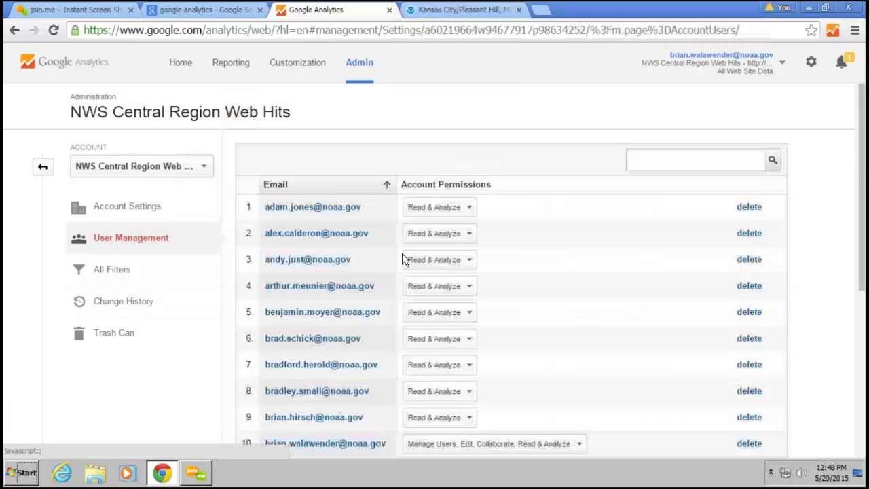
scroll(562, 250, "down", 3)
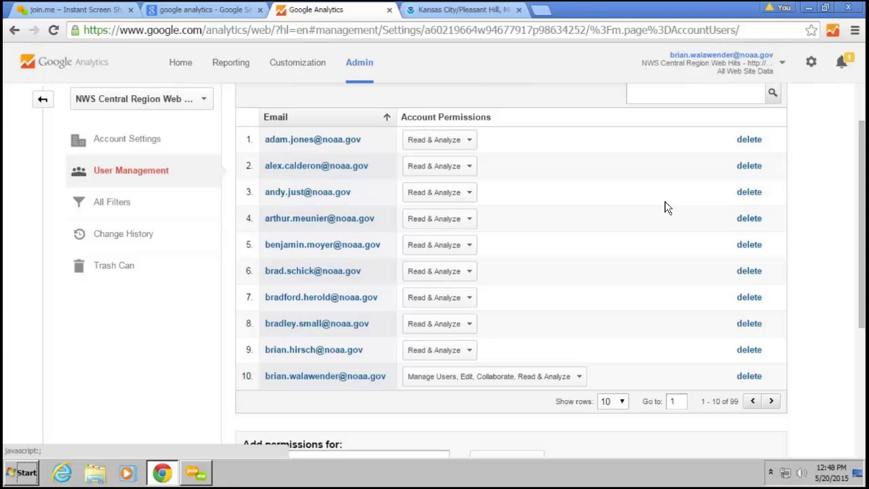
scroll(664, 207, "up", 1)
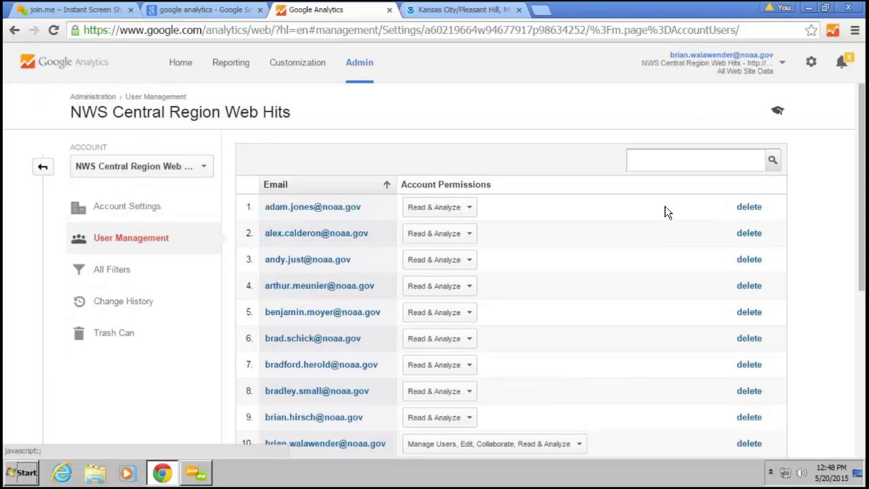
scroll(664, 212, "down", 1)
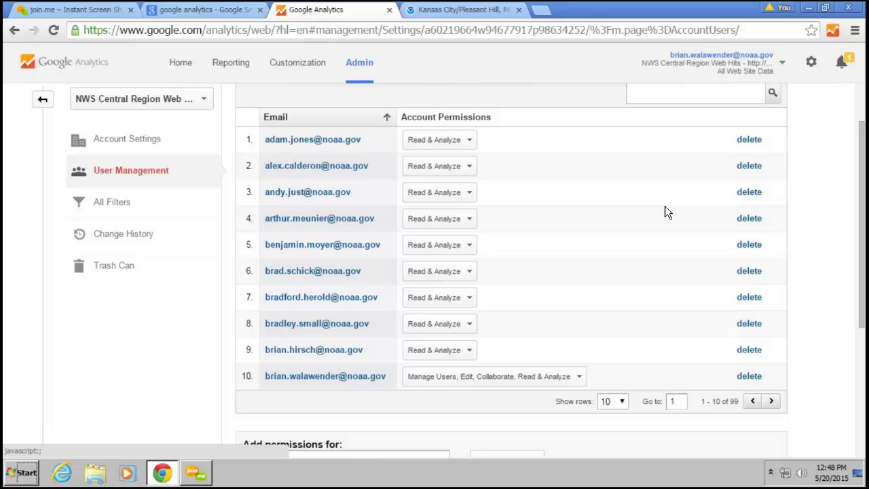
scroll(664, 211, "down", 1)
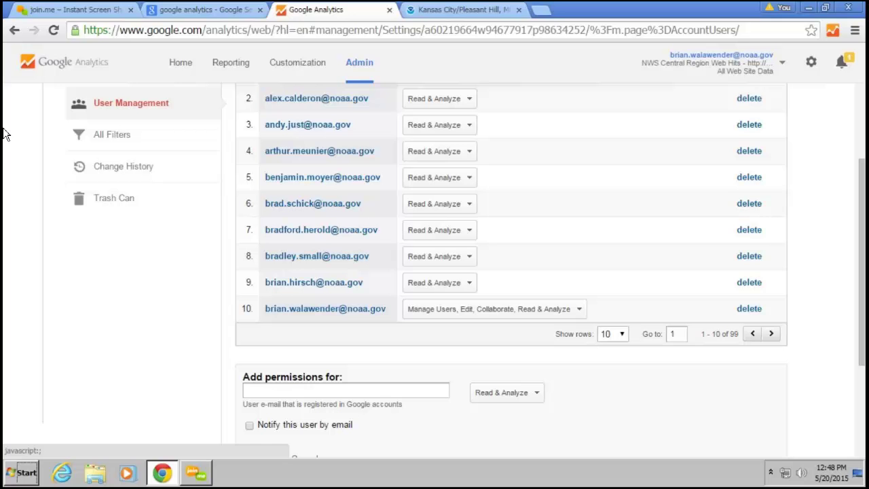
left_click(15, 31)
Go back to Content Drilldown, then bring the Kansas City weather.gov tab forward
left_click(15, 32)
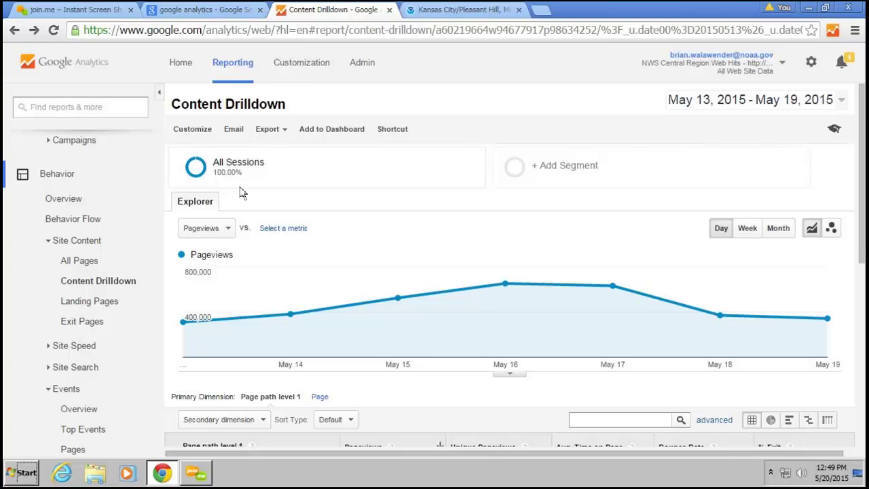
left_click(427, 9)
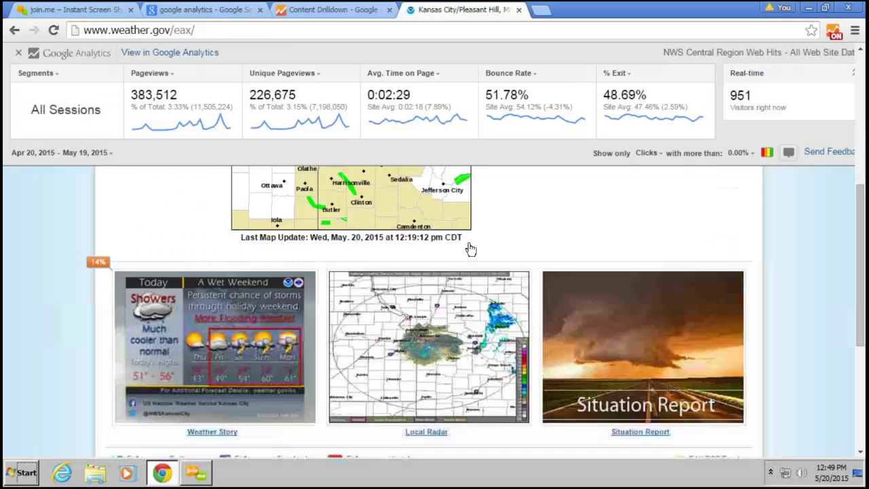
Open the Situation Report briefing EMBriefing1.pdf from the Kansas City weather.gov page
left_click(592, 327)
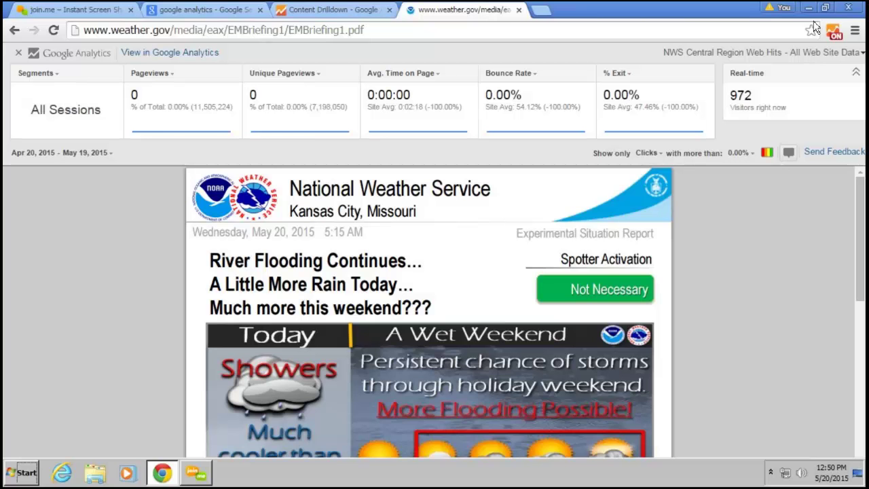
Open the In-Page Analytics report from the Content Drilldown tab's sidebar
left_click(346, 10)
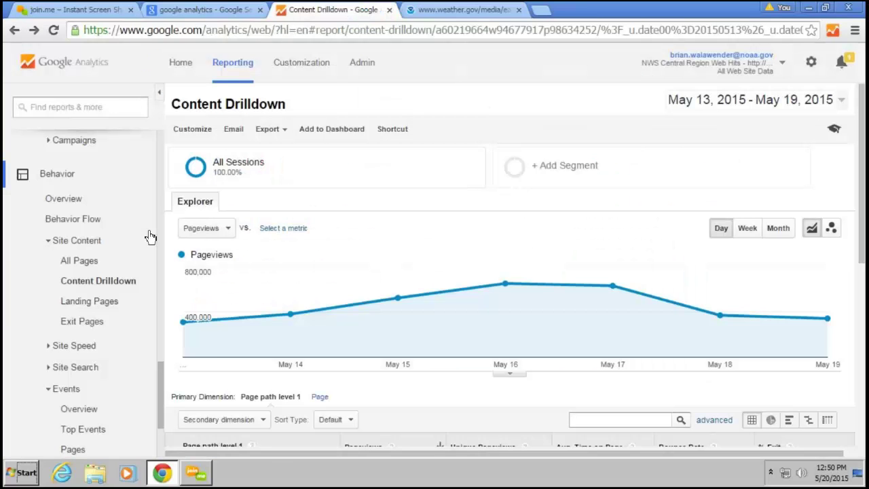
scroll(99, 380, "down", 2)
left_click(89, 402)
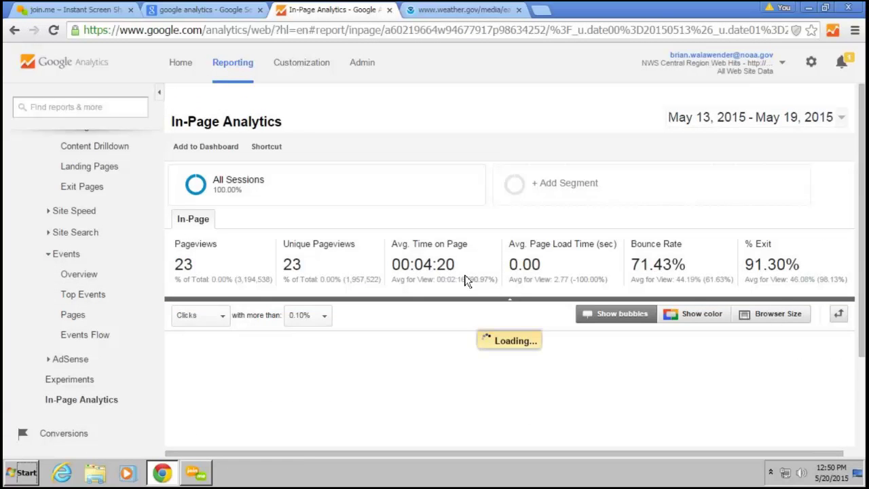
scroll(462, 285, "down", 2)
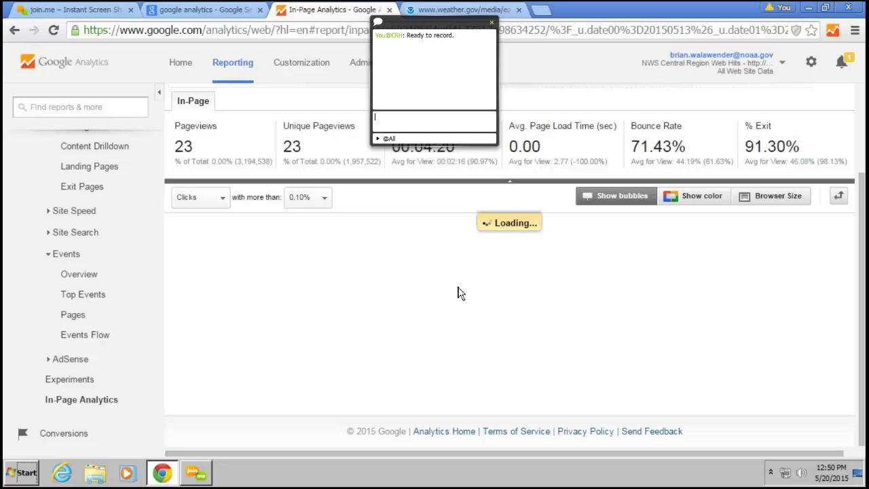
Send the chat message 'The reqeust form is at' with the pasted request form link
type("The reqeust form is at")
type("docs.google.com/a/noaa.gov/forms/d/1aVLIvVrWSRToqJXRIr1oYH7UK05mUJkI0qfB_1BKkXs/viewform")
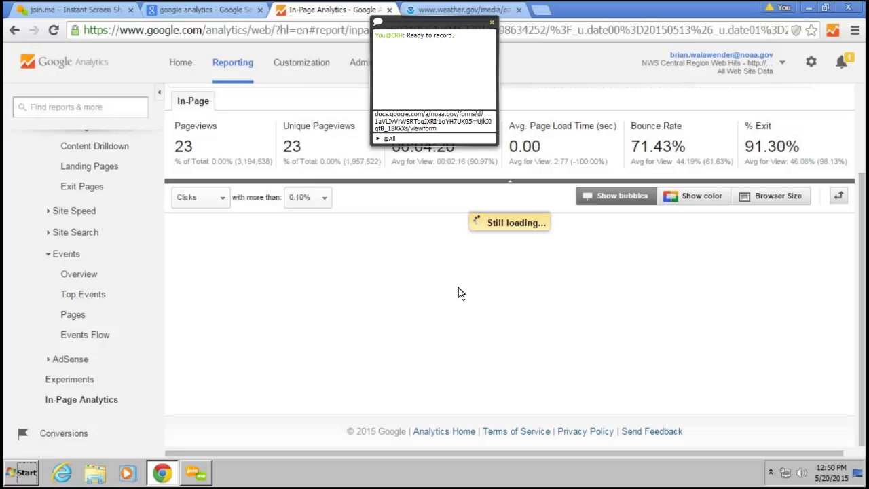
key("Return")
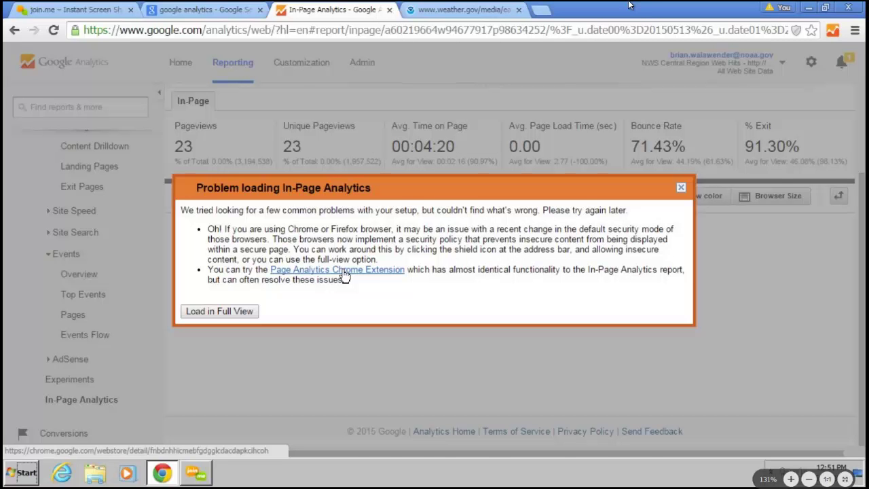
Return to the Kansas City office page, reload with the overlay off, then re-enable Page Analytics
left_click(431, 9)
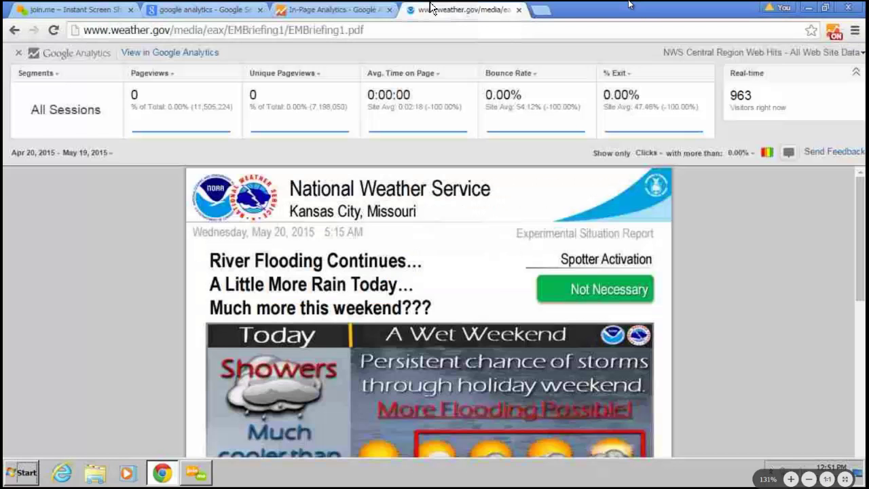
left_click(14, 30)
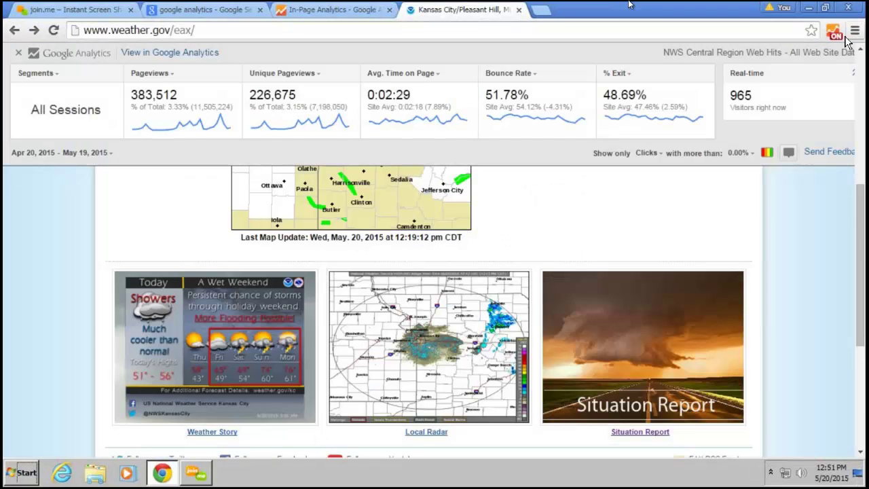
left_click(838, 32)
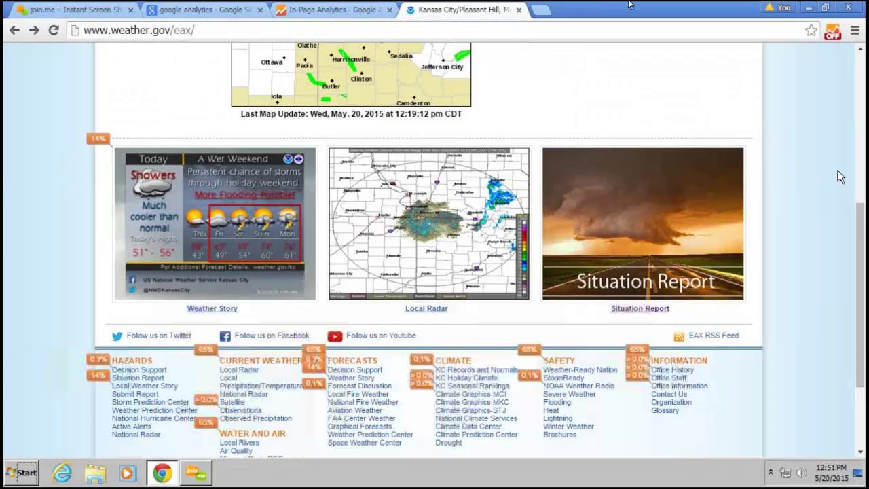
scroll(836, 171, "up", 4)
scroll(835, 175, "up", 1)
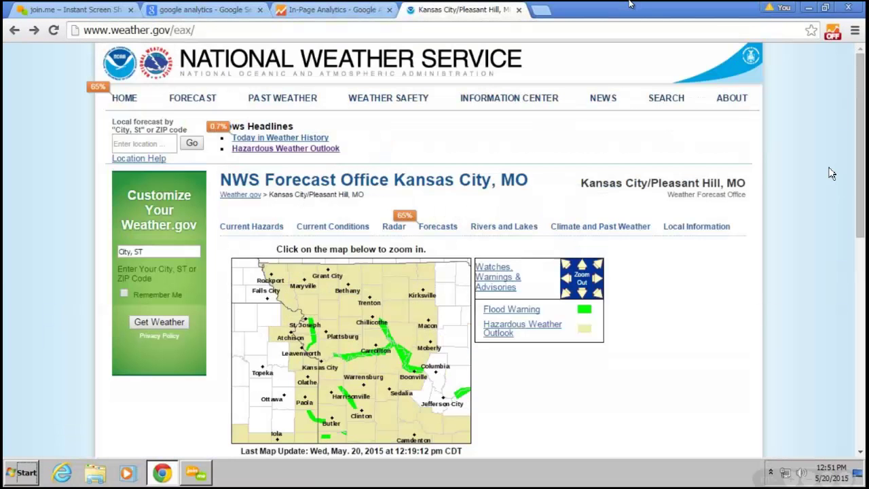
left_click(834, 34)
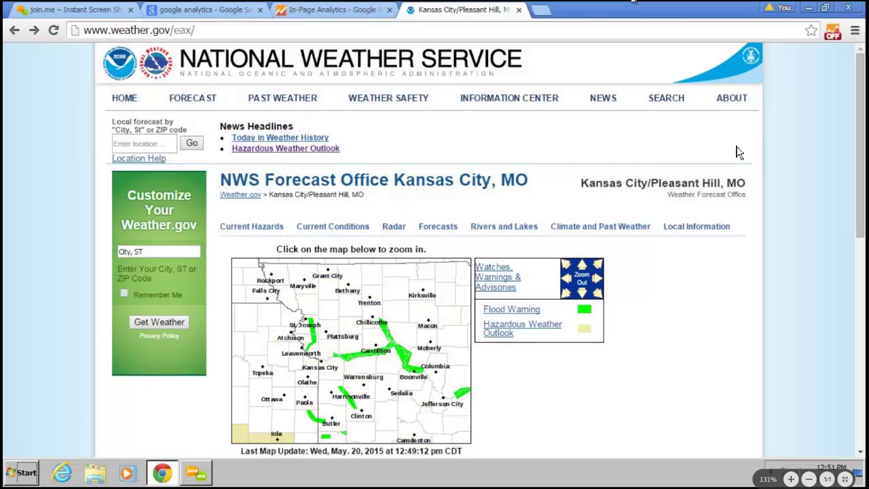
left_click(833, 34)
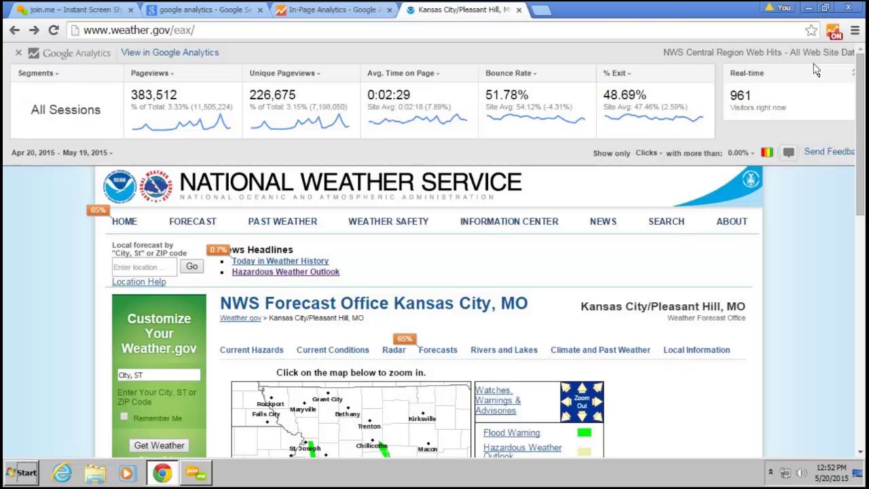
Dismiss the In-Page Analytics error and reopen Content Drilldown, showing /mpx/ at 298,592 pageviews
left_click(323, 8)
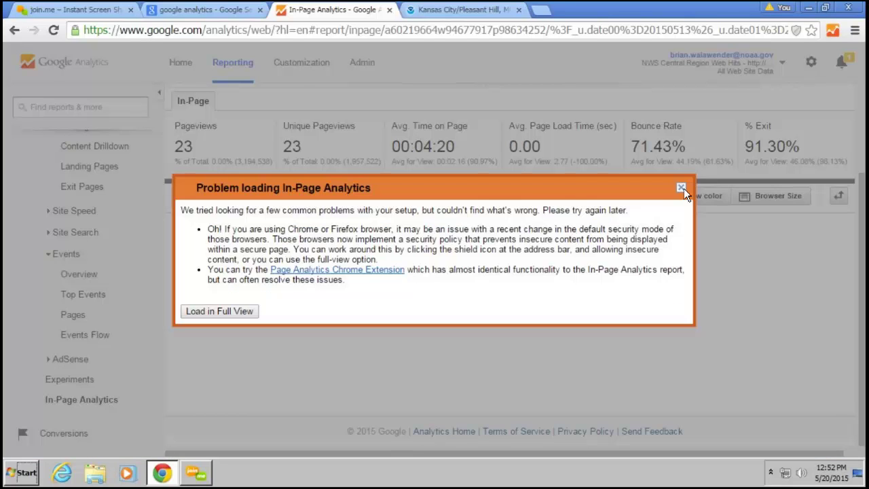
left_click(681, 187)
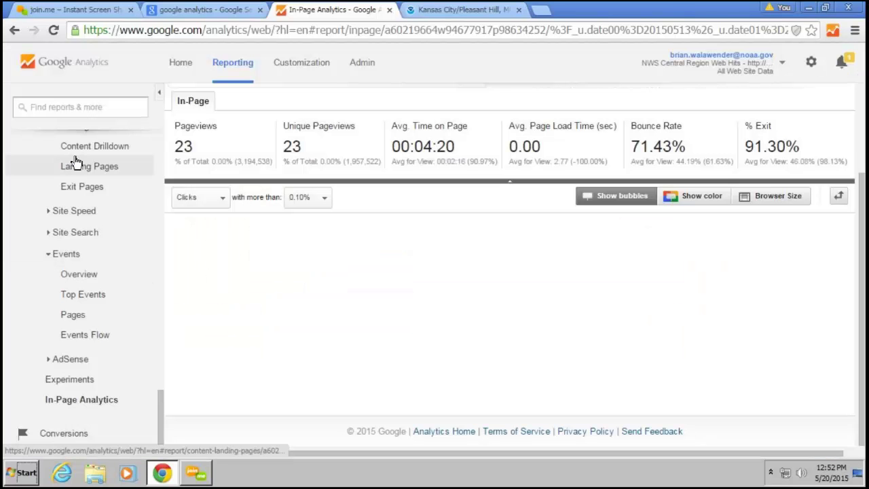
left_click(78, 147)
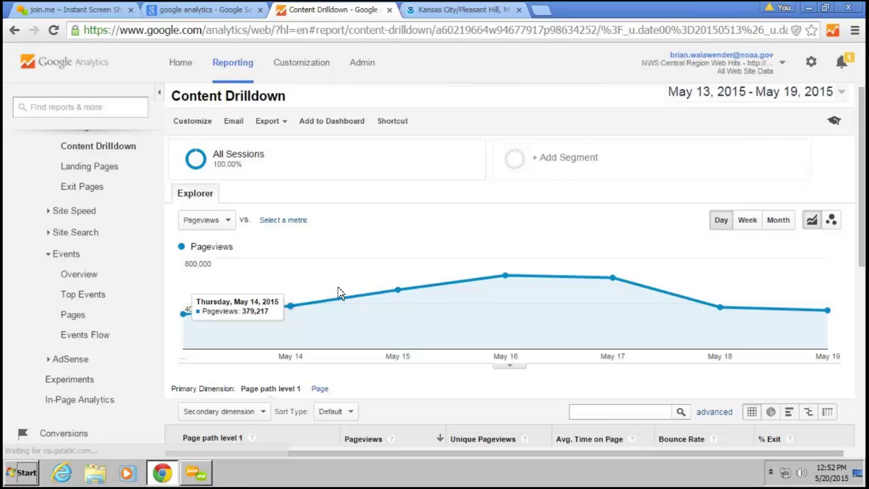
scroll(758, 267, "down", 1)
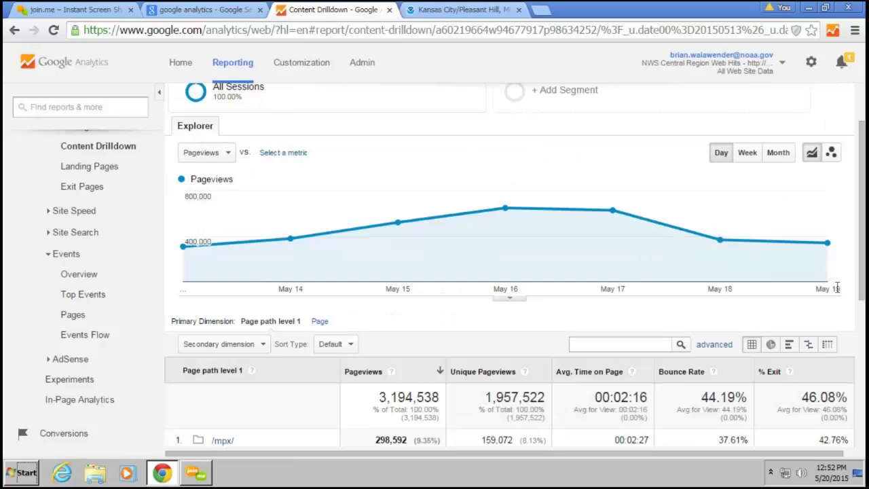